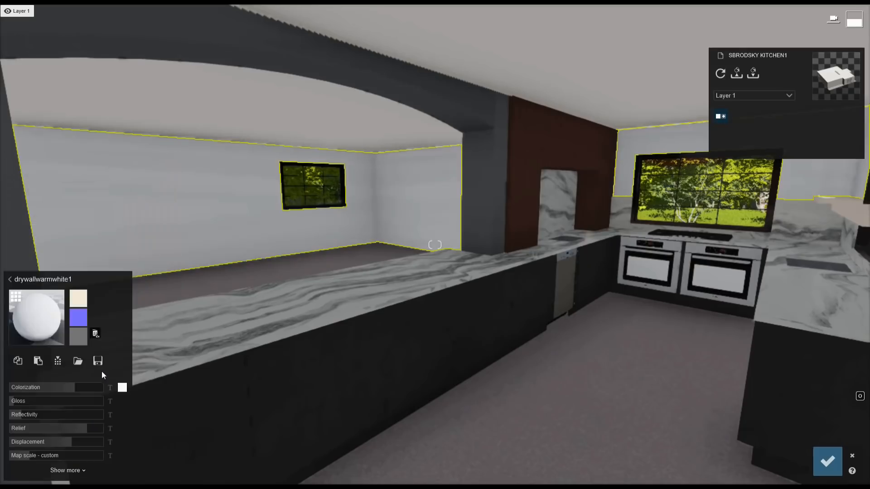
Paste the drywallwarmwhite1 material onto the gray column, surrounding wall surfaces and the arch over the counter
click(39, 293)
click(38, 375)
right_drag(410, 160, 788, 140)
click(402, 137)
click(35, 299)
click(38, 374)
click(345, 104)
click(35, 299)
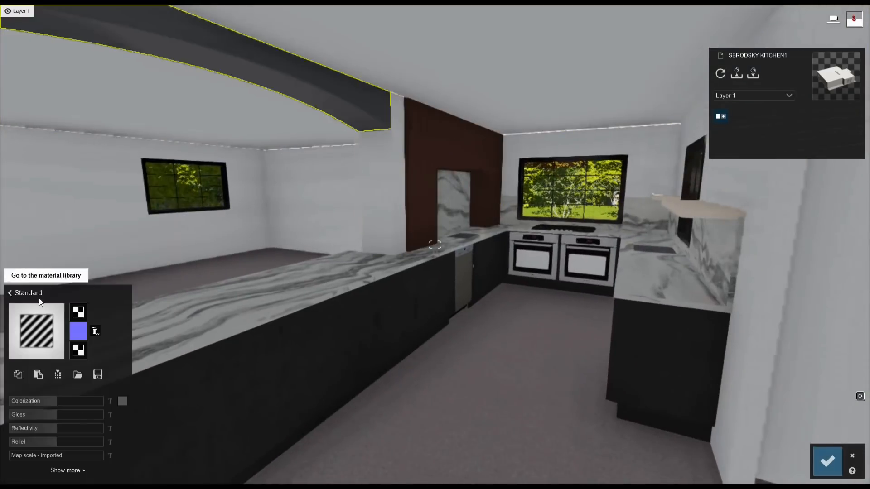
click(38, 374)
Apply the saved stainless4efff material to the dishwasher fronts and the Standard material to their control panels
right_drag(401, 284, 636, 281)
key(w)
click(636, 281)
click(125, 180)
click(130, 218)
click(133, 218)
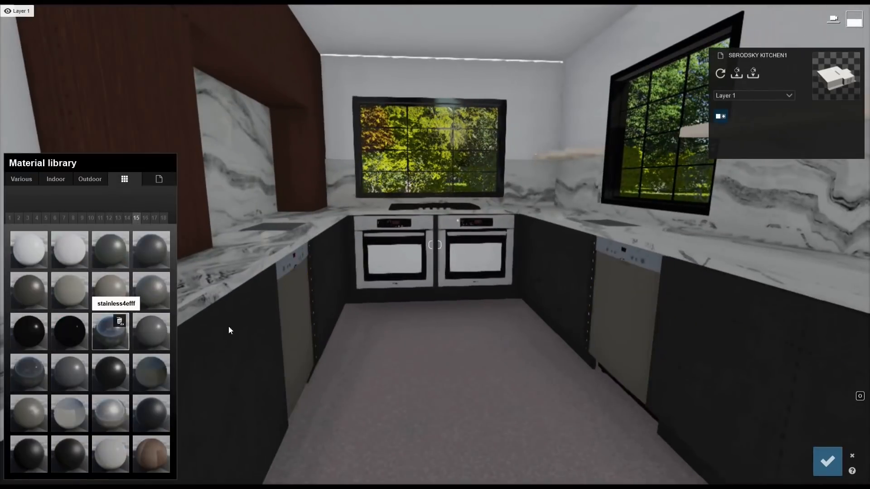
click(292, 262)
click(26, 299)
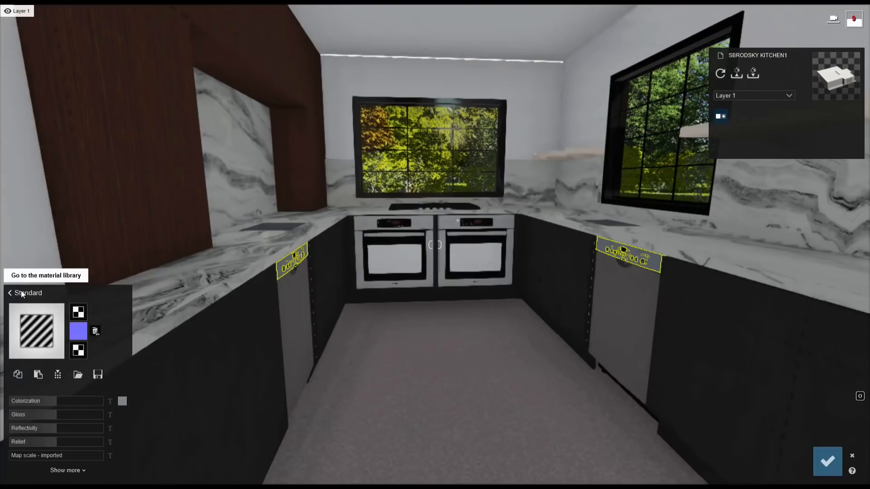
Apply the saved stainless4efff material to the sinks and the oven frames
click(21, 291)
click(124, 179)
click(141, 218)
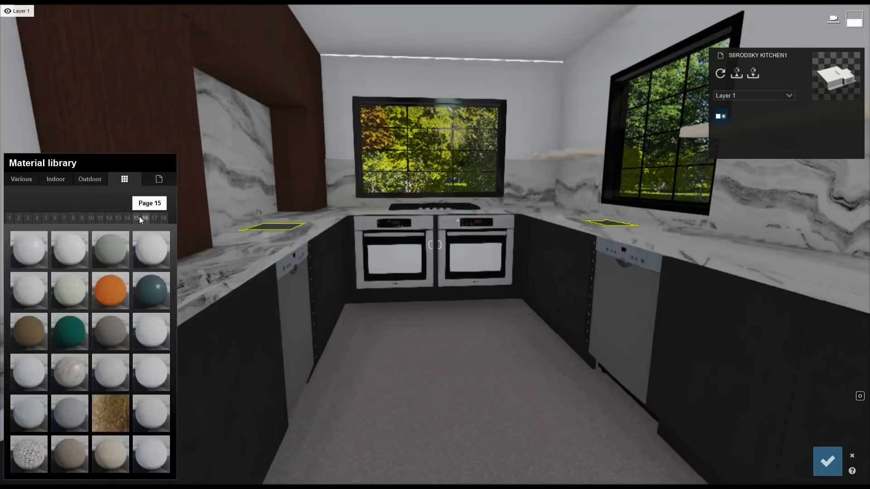
click(363, 222)
click(125, 179)
click(110, 332)
Assign the Standard material to the oven fronts and Glass Advanced with a gray colorization to the oven door glass
click(398, 276)
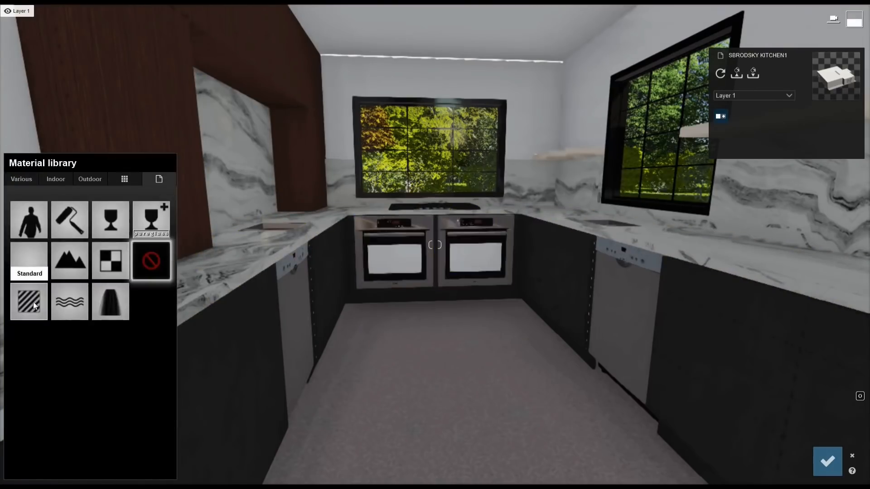
click(26, 303)
key(w)
key(w)
click(469, 269)
click(159, 226)
click(15, 346)
click(146, 300)
key(w)
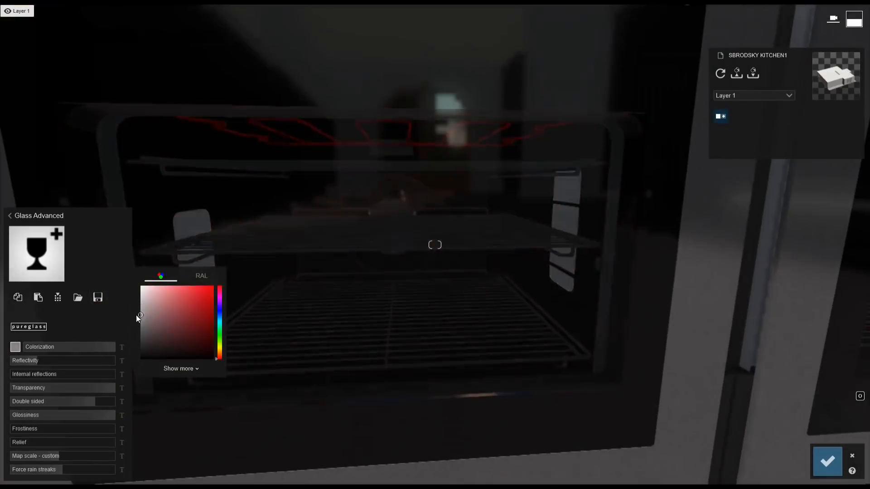
click(144, 319)
Assign the Standard material to the next oven part and raise its emissive value slightly
click(30, 303)
click(119, 401)
click(68, 470)
click(79, 397)
mouse_move(27, 414)
mouse_down()
mouse_move(46, 413)
mouse_move(34, 415)
mouse_up()
Apply the saved stainless material to the cooktop surface beneath the grates
key(s)
key(w)
click(197, 313)
click(125, 180)
click(138, 219)
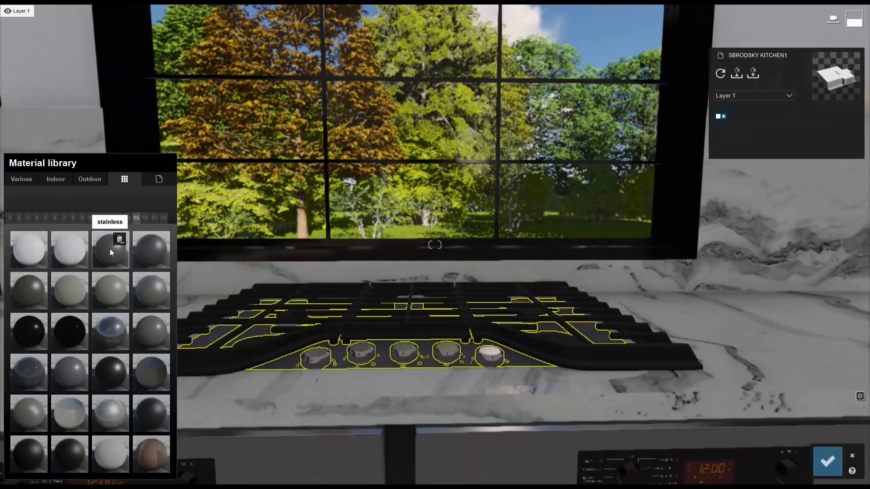
key(s)
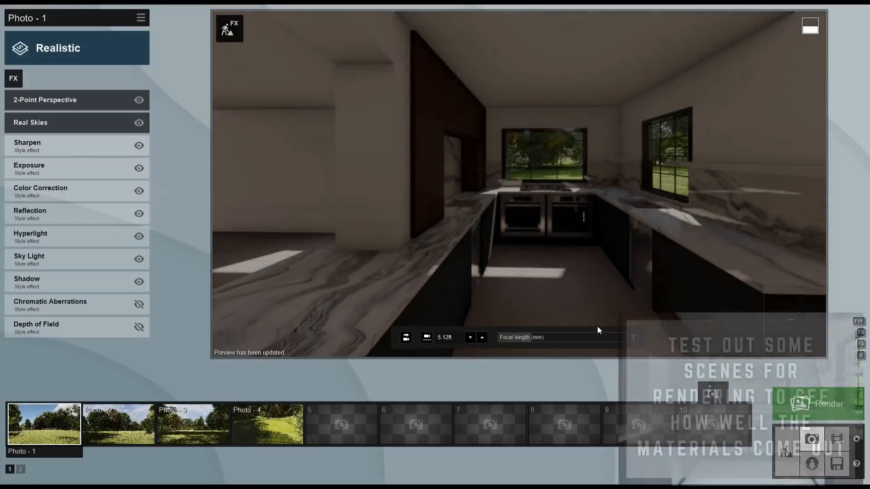
Increase the focal length, frame the kitchen toward the ovens and store the view in Photo 1
drag(532, 338, 551, 338)
middle_drag(554, 268, 564, 186)
click(34, 393)
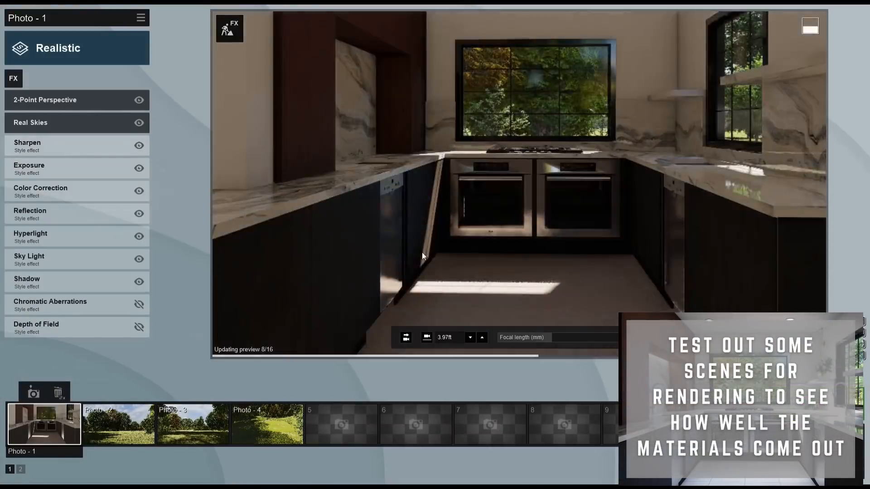
Store a vertically adjusted kitchen view in Photo 2 and load a custom effect set for it
right_drag(422, 253, 423, 204)
click(107, 393)
click(141, 18)
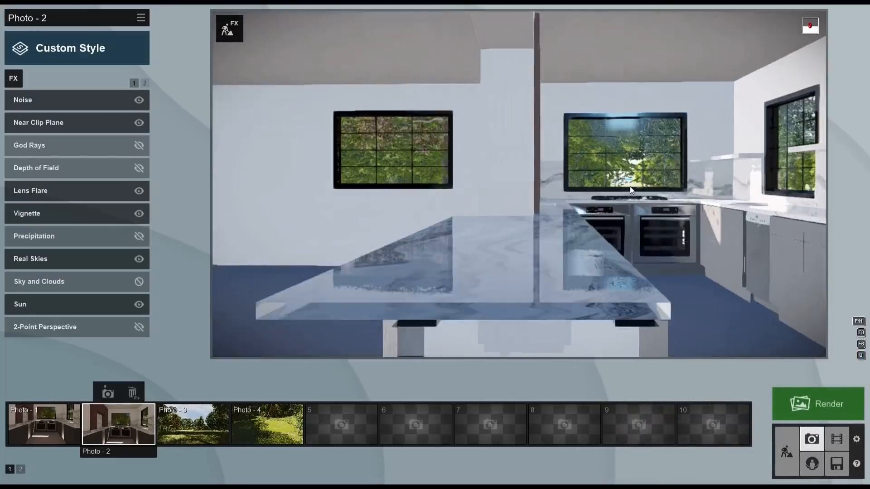
Check the kitchen from farther back in Photo 2 and assign the Standard material to the island
right_drag(630, 187, 680, 188)
right_drag(507, 194, 485, 200)
key(s)
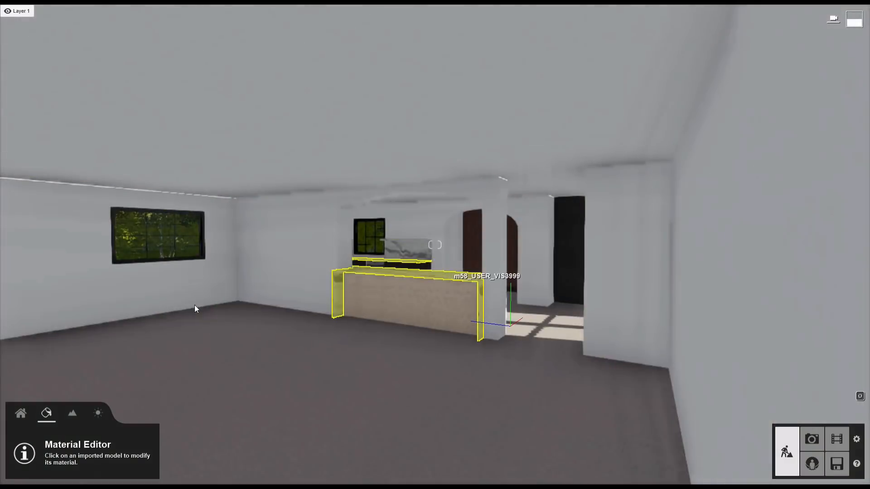
click(350, 289)
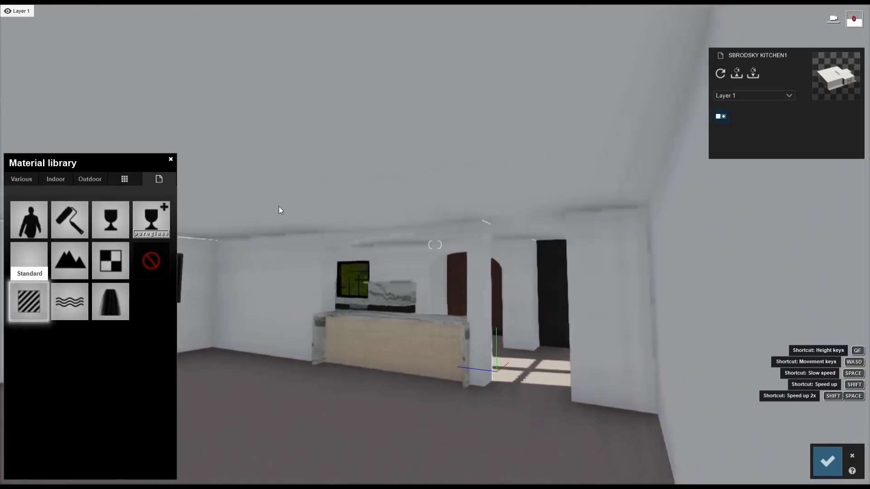
click(28, 301)
drag(159, 240, 417, 333)
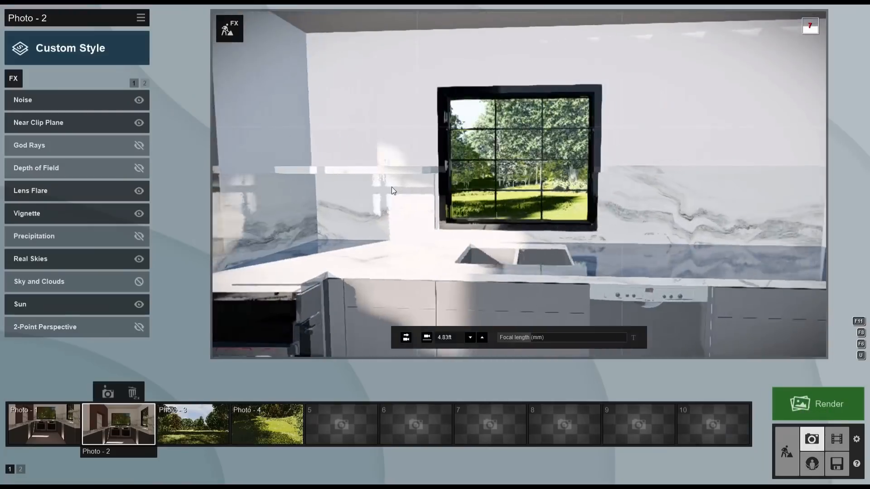
Turn off the Near Clip Plane effect in Photo 2 and increase the focal length on the window sink view
click(139, 123)
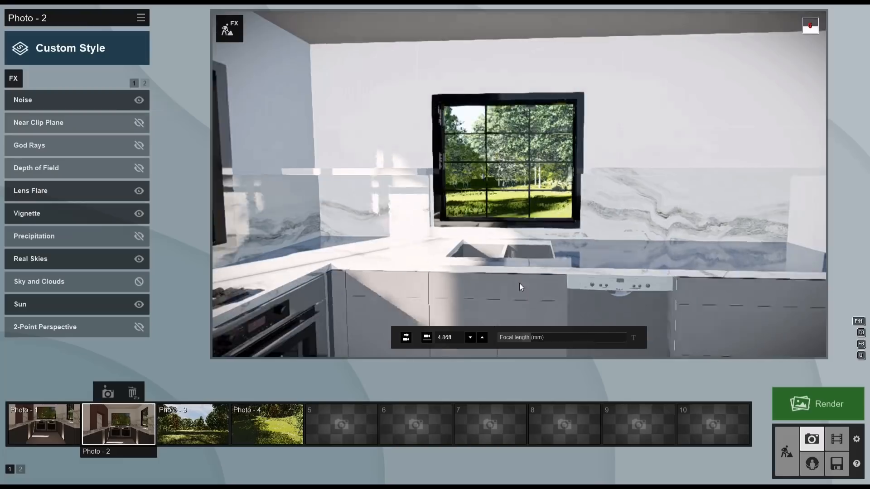
drag(531, 338, 546, 338)
right_drag(531, 305, 612, 231)
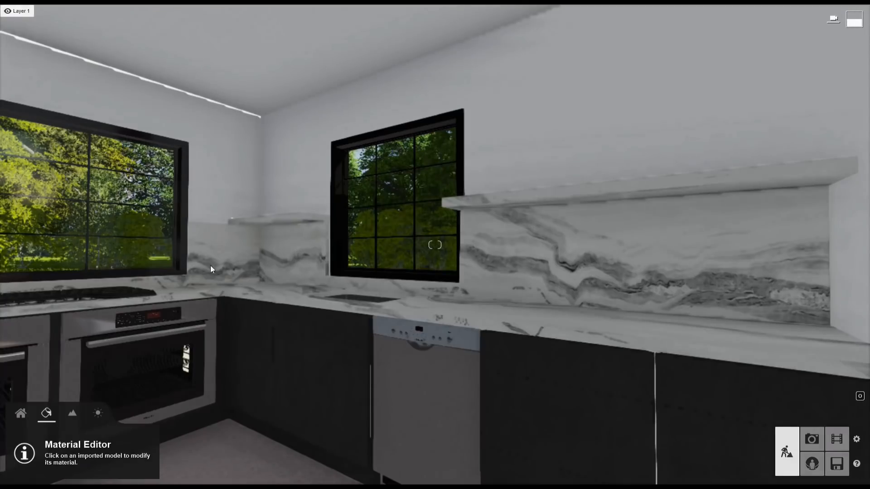
Find the edmundsconce model in the imported models library and place one on each side above the sink window
click(20, 414)
click(21, 451)
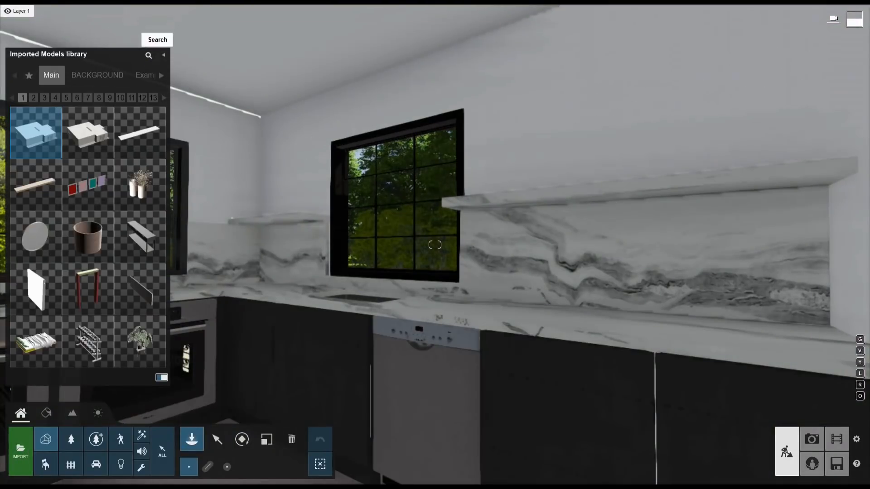
click(148, 55)
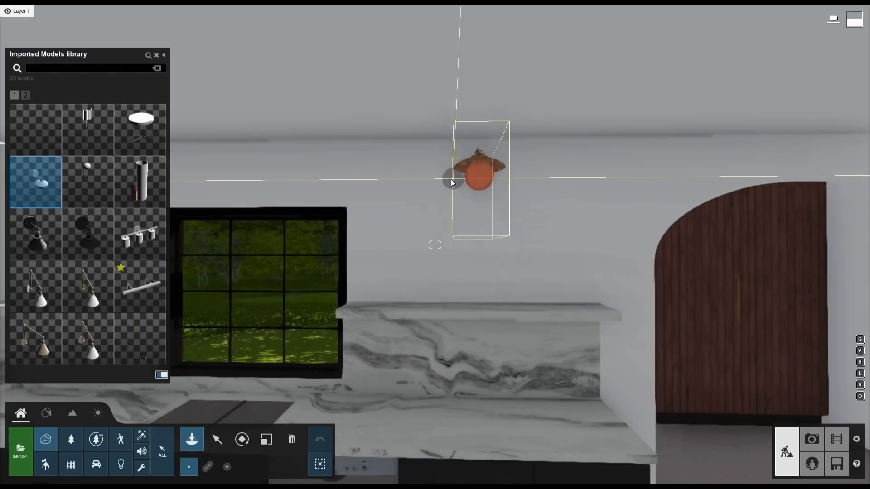
click(451, 181)
middle_drag(451, 180, 290, 183)
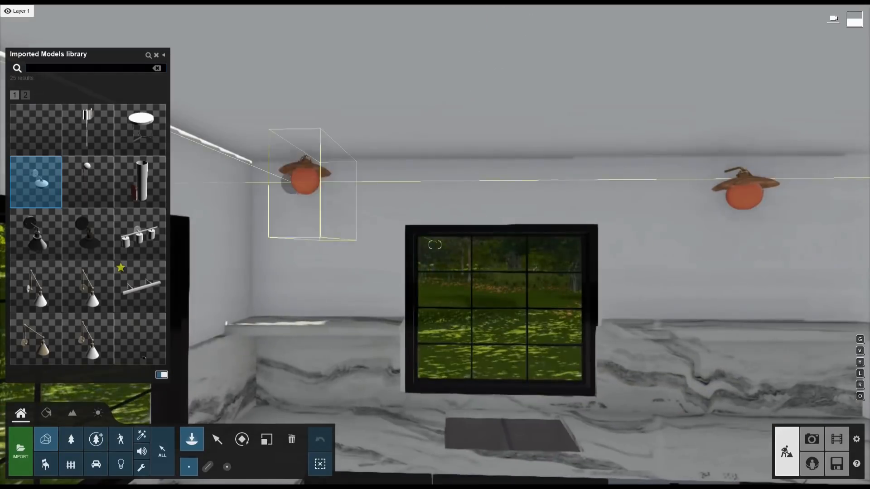
click(301, 203)
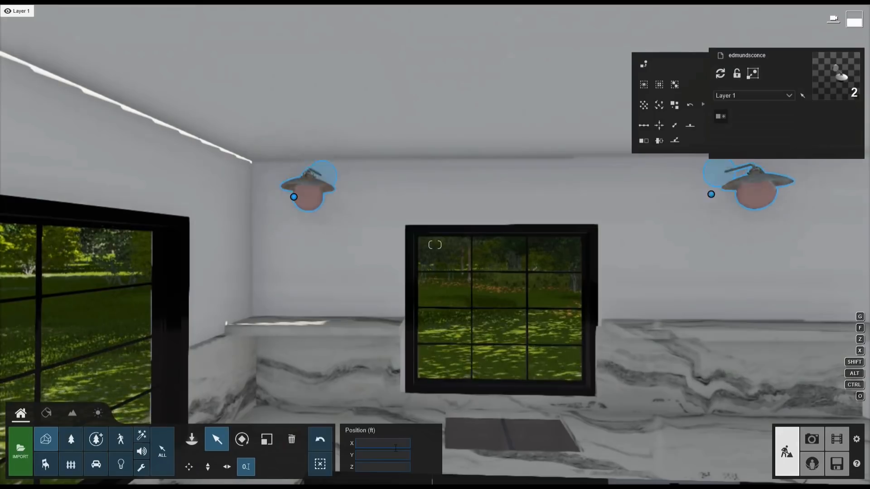
Set the edmundsconce globe to Glass Advanced and its inner bulb part to Standard, and save the materials
click(159, 176)
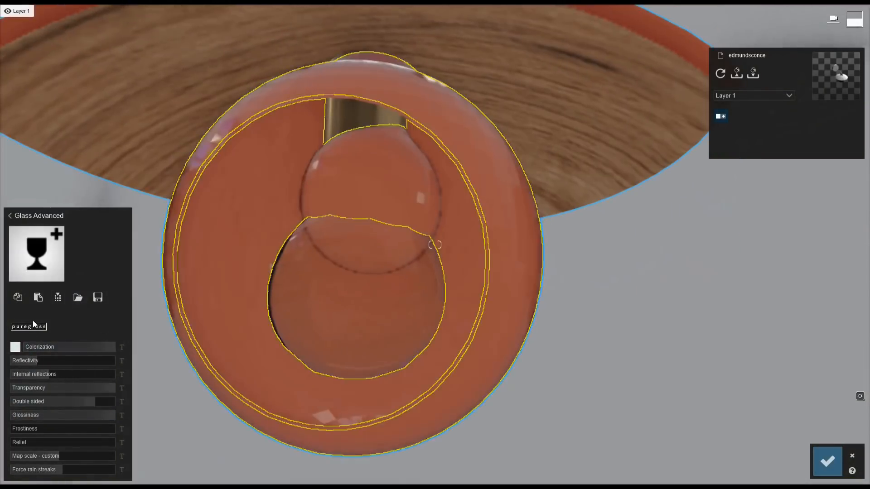
click(41, 255)
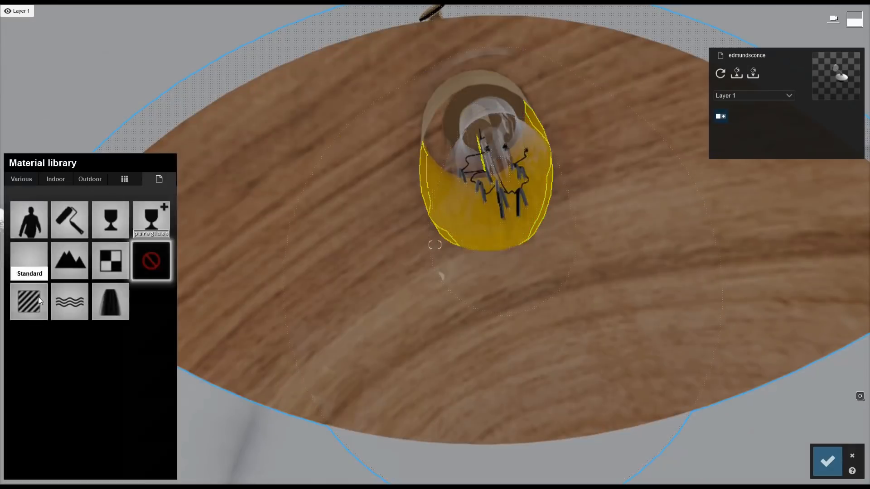
click(45, 297)
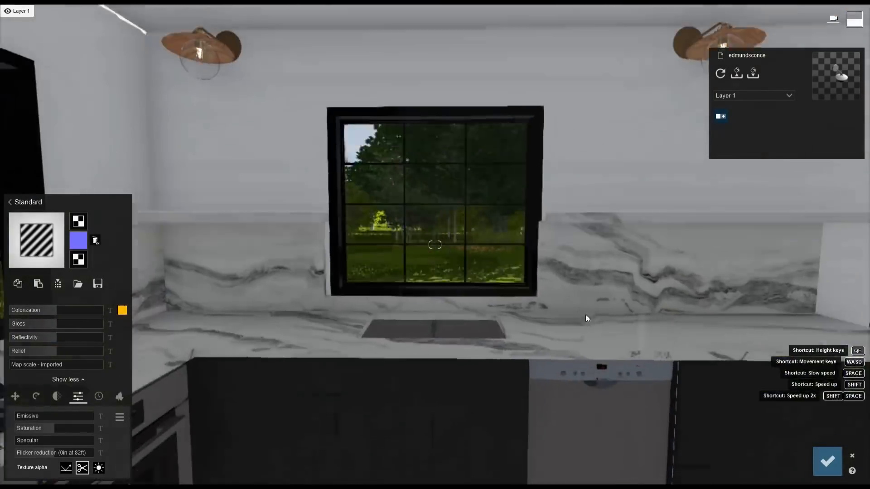
click(817, 452)
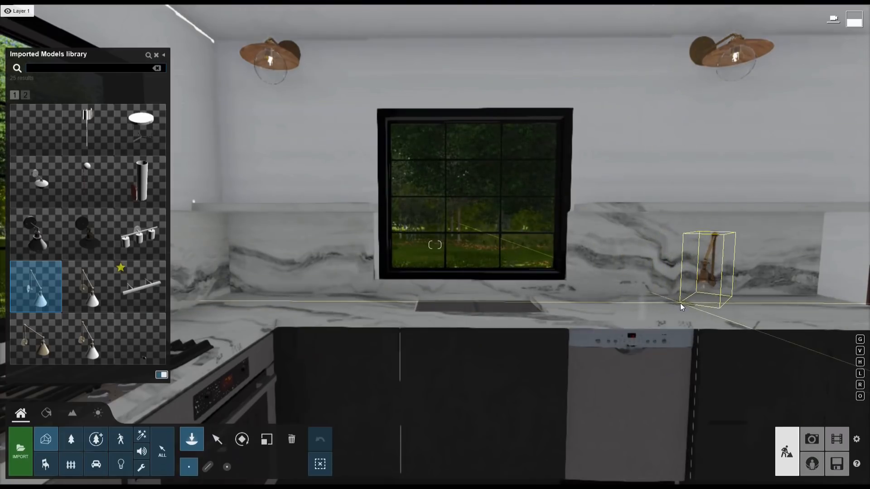
Choose another swing-arm sconce from the imported models and open its glass bulb's material for editing
click(88, 303)
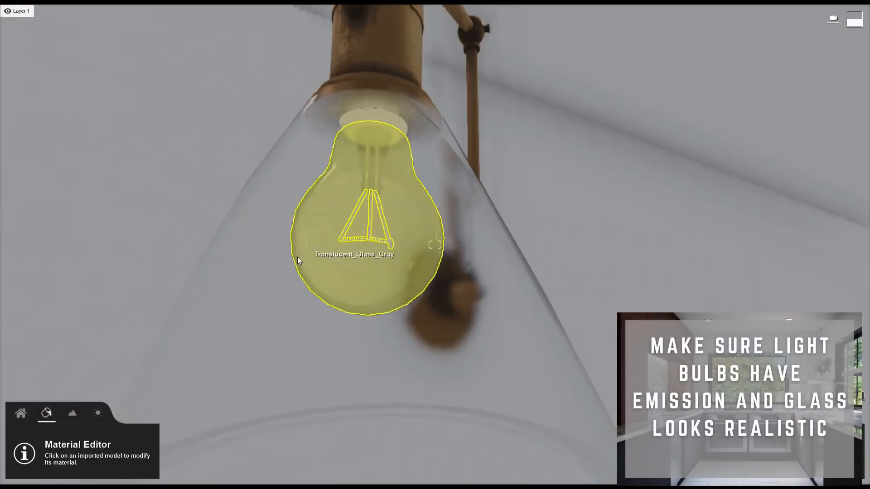
click(297, 257)
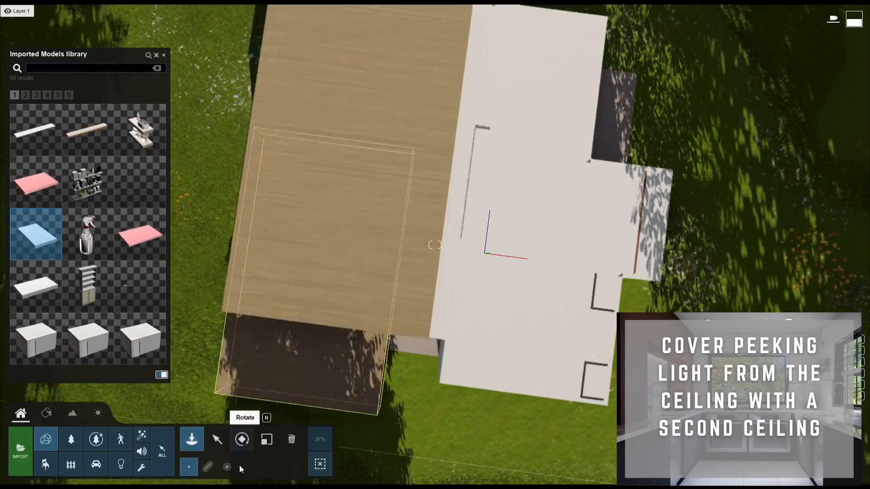
Scale the shelf33 slab to about 10.25x and move it over the kitchen roof as a second ceiling
click(266, 439)
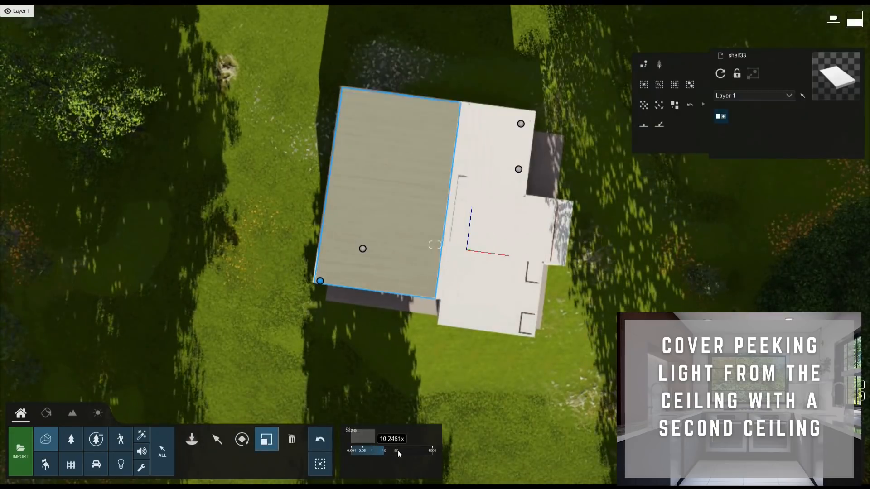
drag(311, 288, 438, 390)
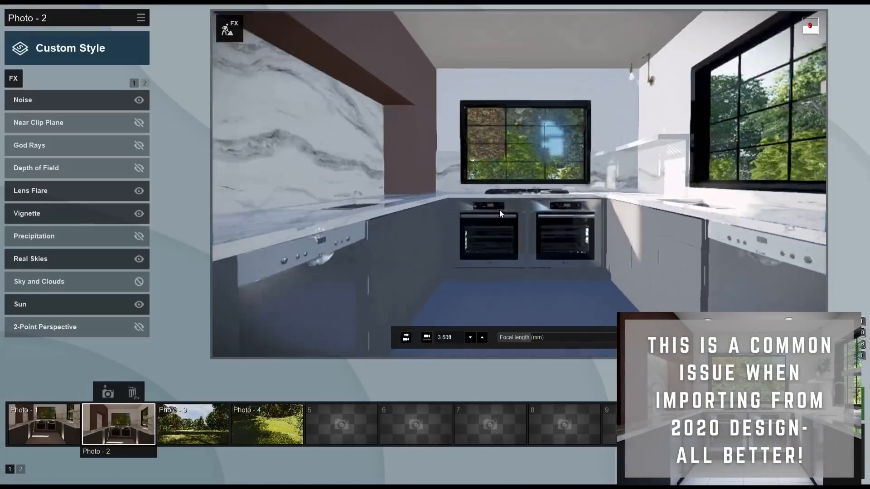
Place a line light under the wood cabinet above the marble sink niche and select it
key(w)
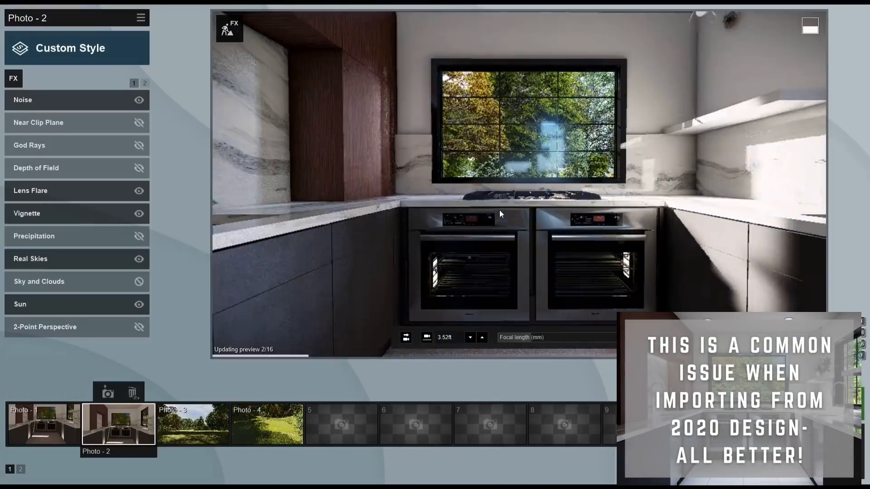
right_drag(499, 210, 743, 96)
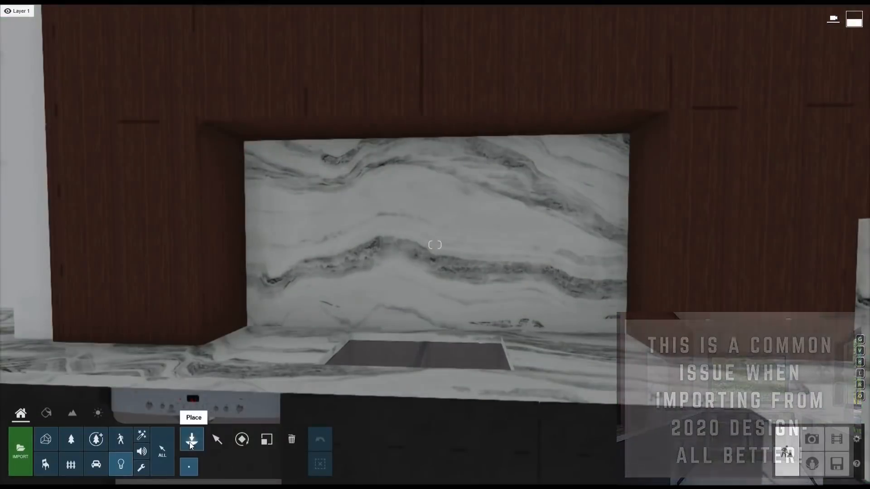
click(87, 133)
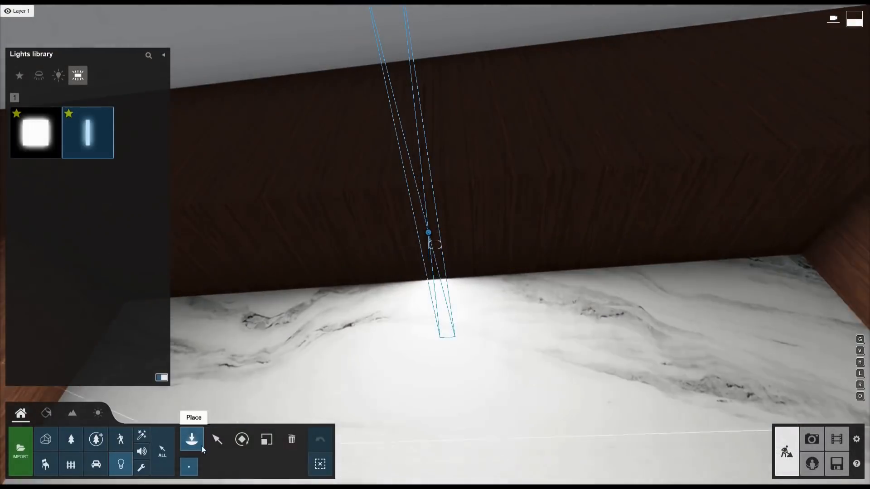
click(217, 439)
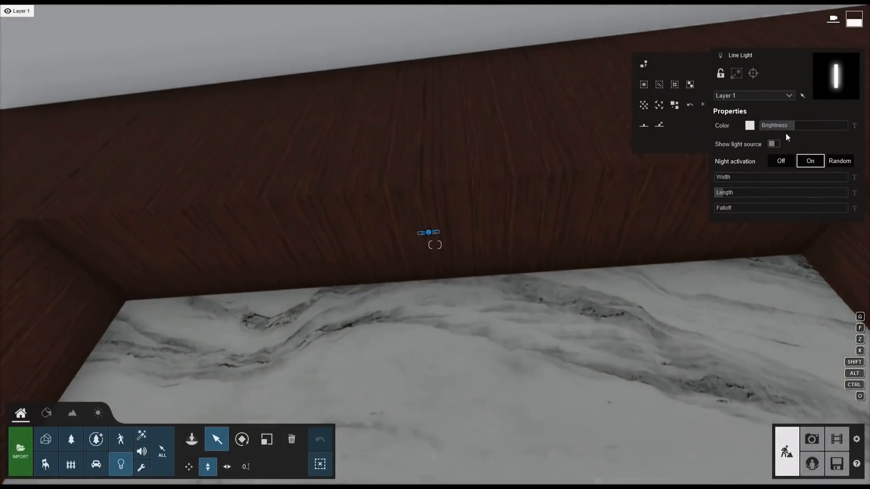
Set the line light's night activation to Off, show its light source and set its length to 5.7 ft
click(780, 161)
click(774, 144)
drag(723, 193, 770, 192)
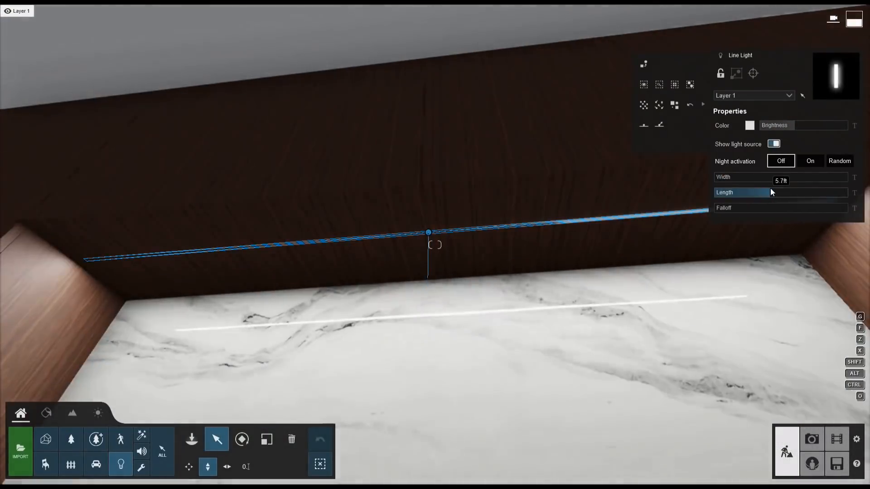
Raise the line light's falloff slightly and reduce its brightness
right_drag(555, 253, 557, 213)
drag(723, 211, 738, 210)
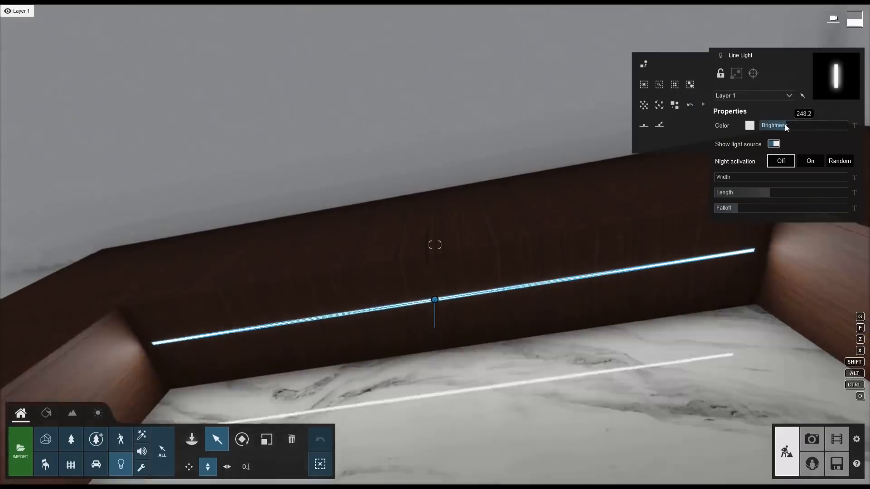
drag(786, 128, 774, 127)
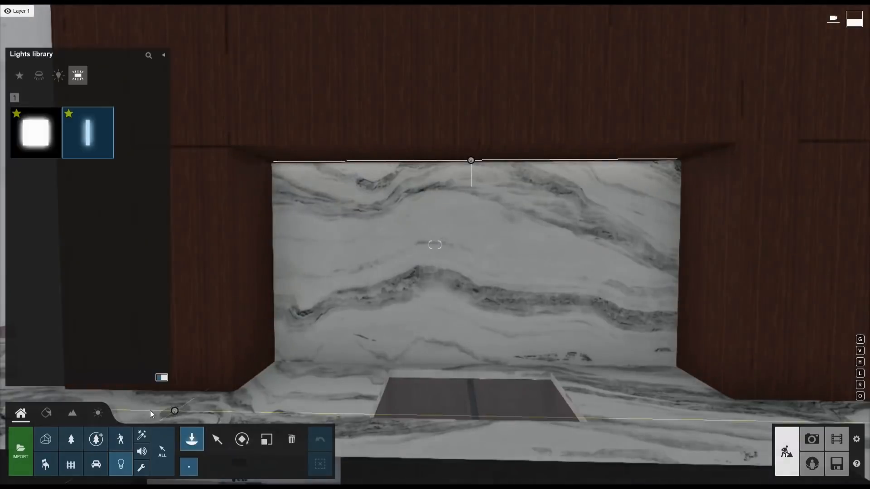
mouse_move(109, 329)
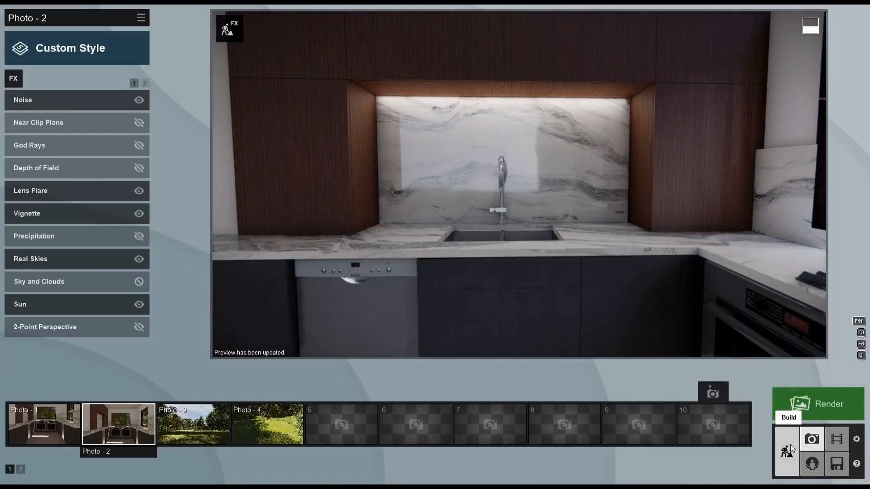
click(788, 446)
click(59, 118)
click(58, 118)
click(68, 119)
click(36, 118)
click(47, 119)
click(37, 118)
Apply the brown wood custom material to the tall cabinet wall's surfaces, including its toe kick, and save the material changes
key(s)
right_drag(435, 245, 200, 254)
click(46, 413)
click(375, 171)
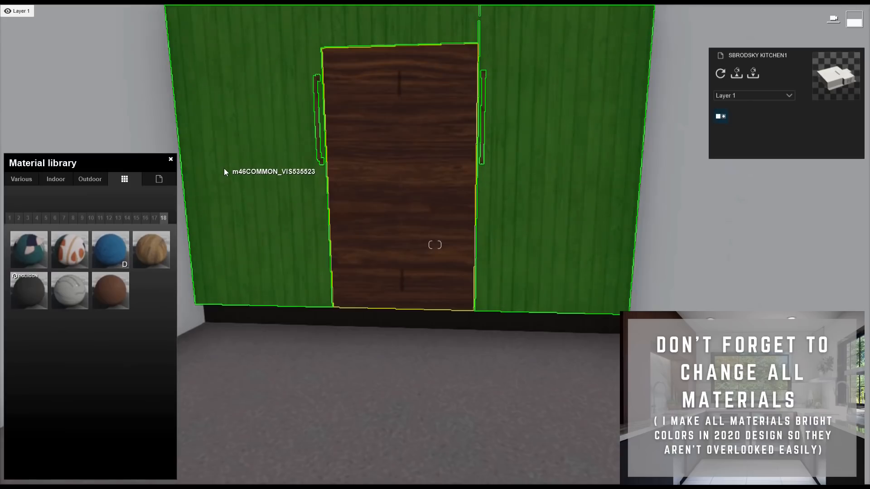
click(224, 171)
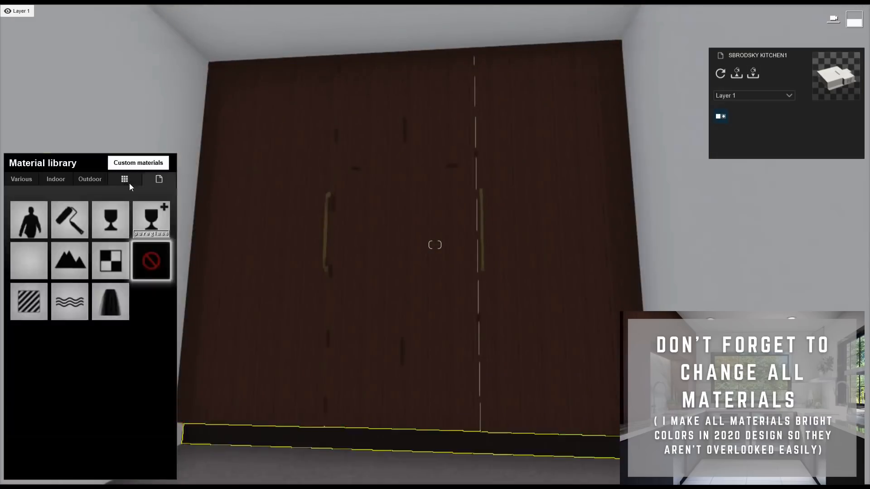
click(164, 220)
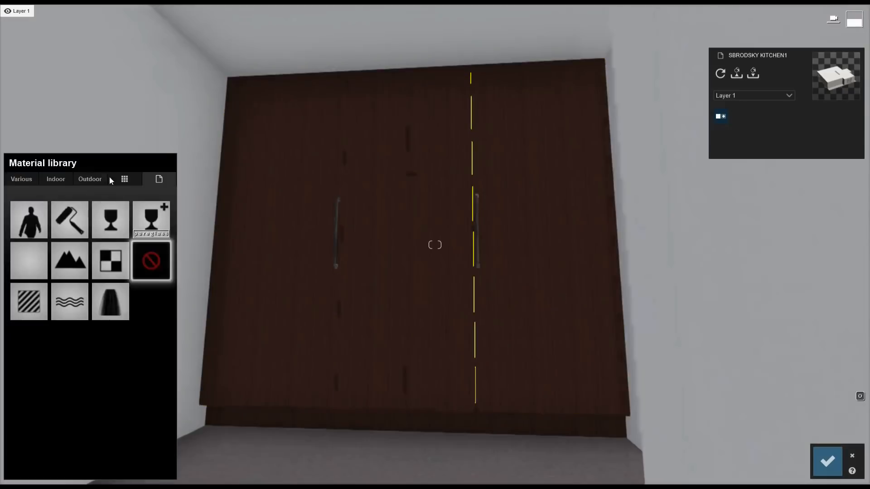
click(109, 176)
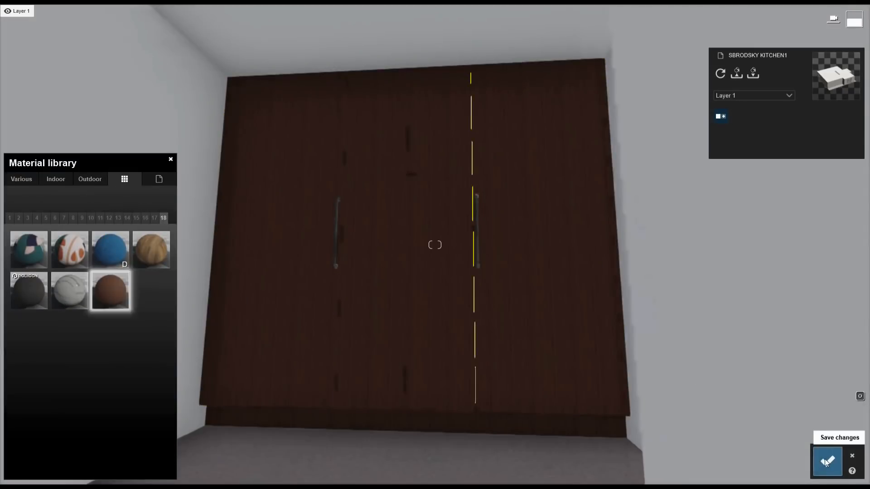
click(827, 460)
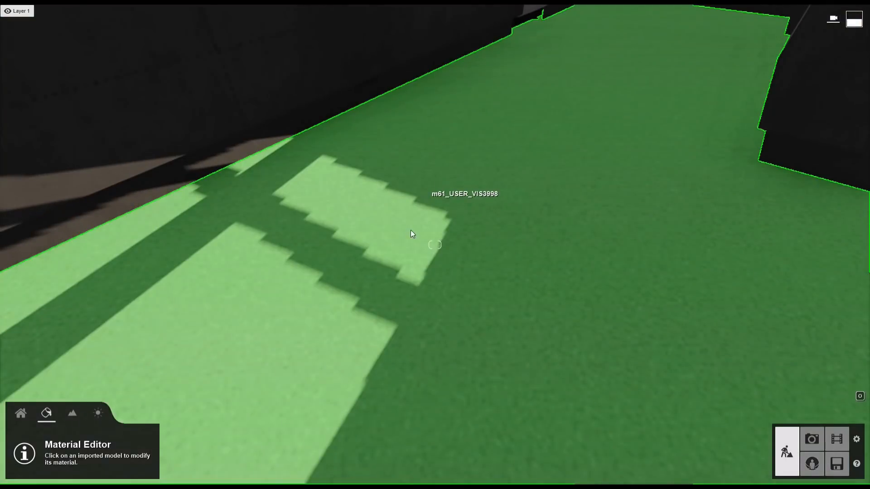
Open the kitchen floor's material and try out several indoor tile materials on it, including Tiles 059a 1024
click(412, 233)
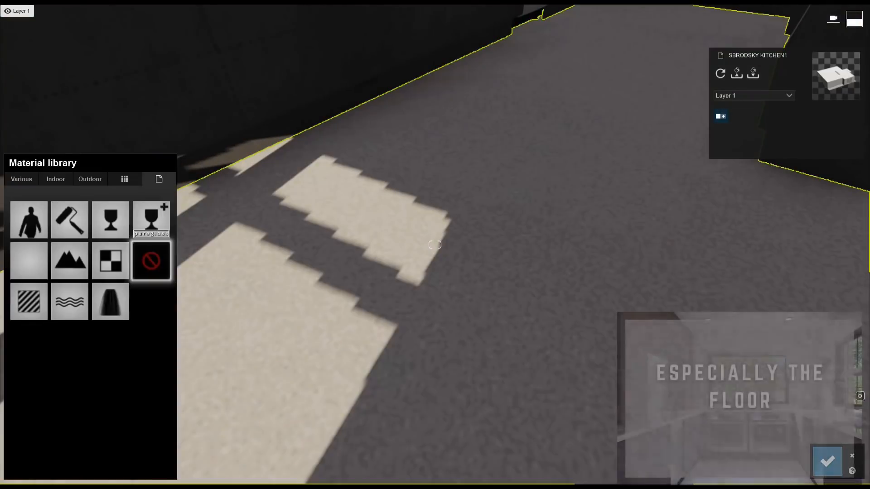
click(108, 222)
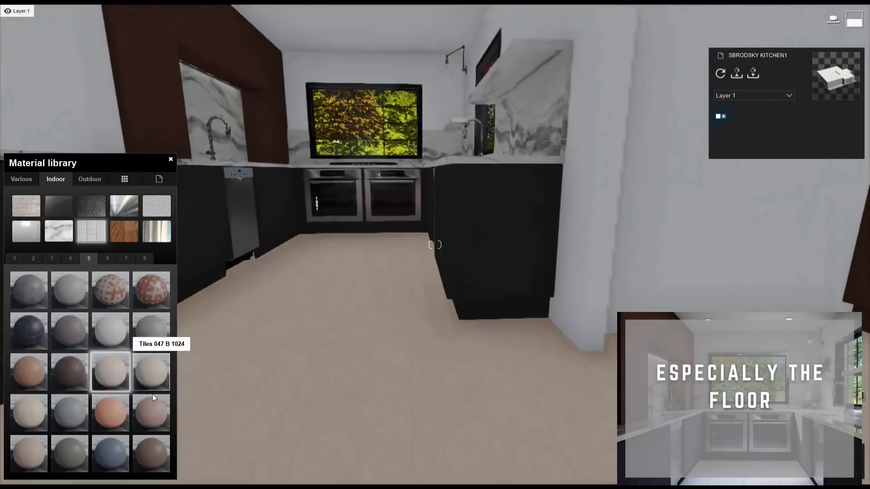
click(147, 338)
click(70, 333)
click(152, 372)
click(152, 291)
click(70, 259)
click(111, 372)
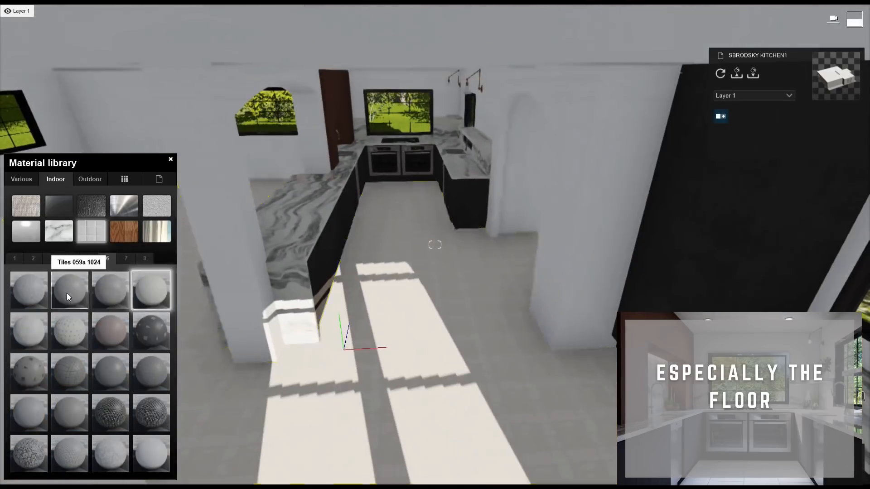
click(68, 291)
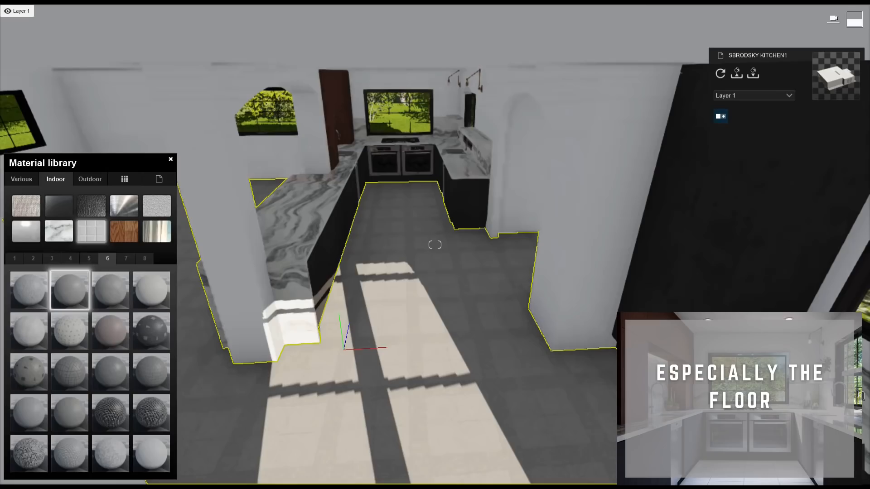
click(66, 339)
key(w)
click(150, 450)
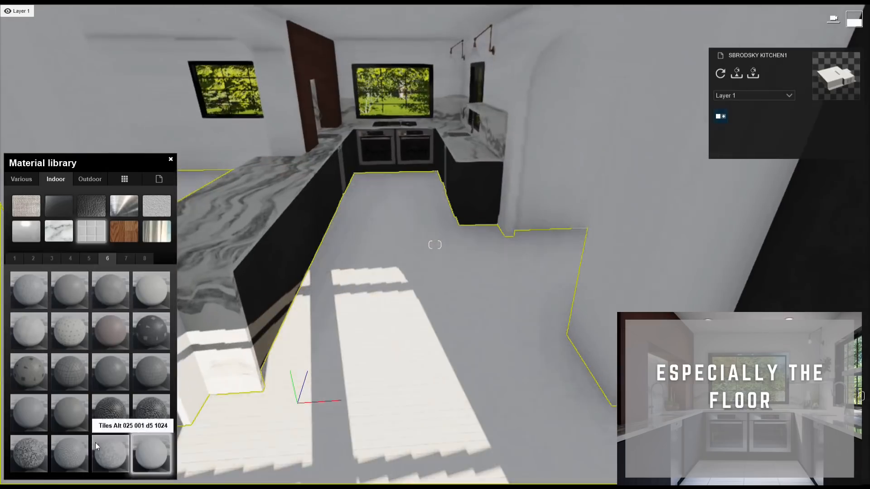
Apply the indoor tile material Tiles 042 512 to the kitchen floor
right_drag(434, 245, 435, 345)
key(w)
click(70, 259)
click(70, 291)
click(89, 259)
click(108, 337)
right_drag(435, 244, 435, 154)
key(s)
Raise the floor tile's colorization, slightly lower its gloss, set its relief to maximum and slightly increase its map scale
click(170, 160)
drag(41, 310, 62, 310)
drag(39, 324, 33, 324)
drag(57, 351, 104, 351)
key(s)
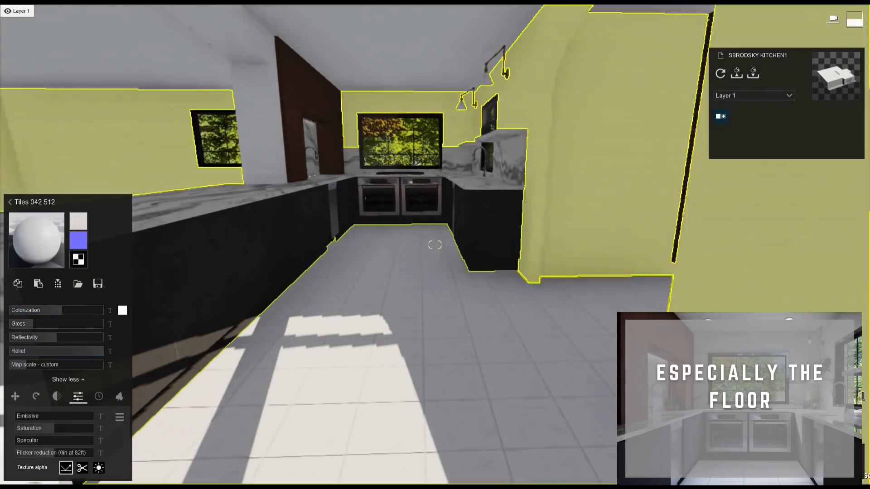
drag(26, 364, 28, 363)
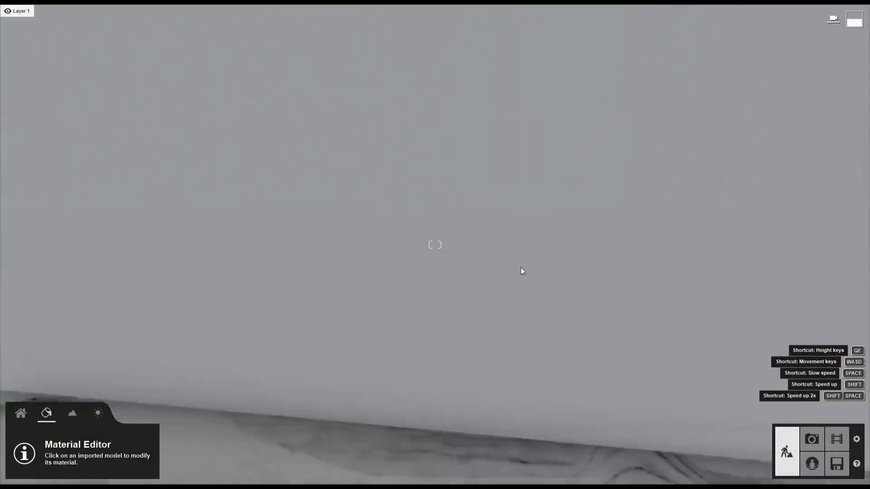
Browse the pages of the imported models library for accessories to furnish the kitchen
key(s)
click(21, 413)
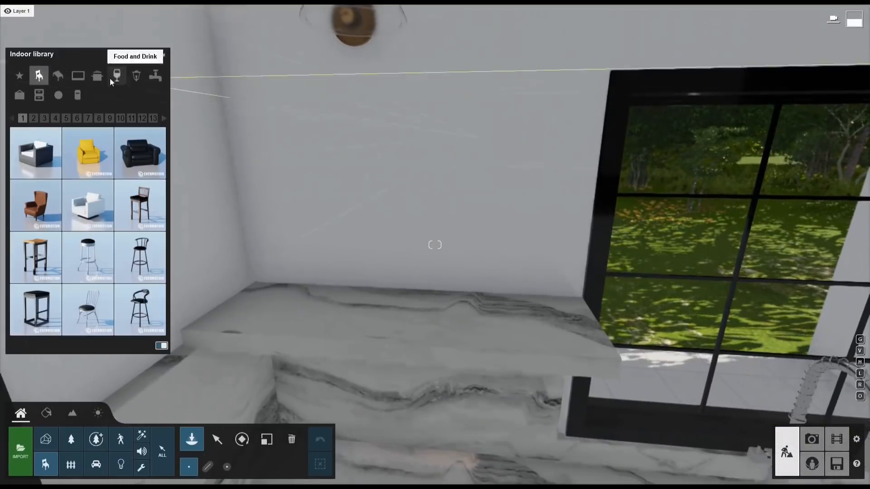
click(45, 438)
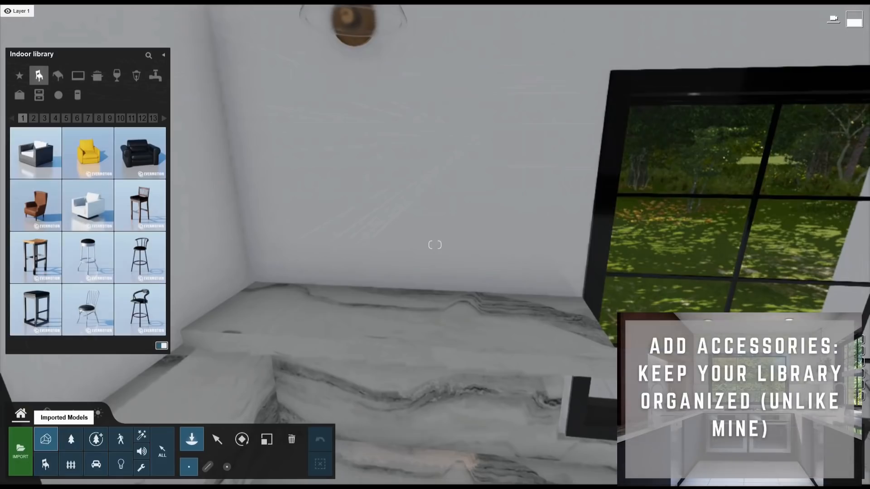
click(161, 78)
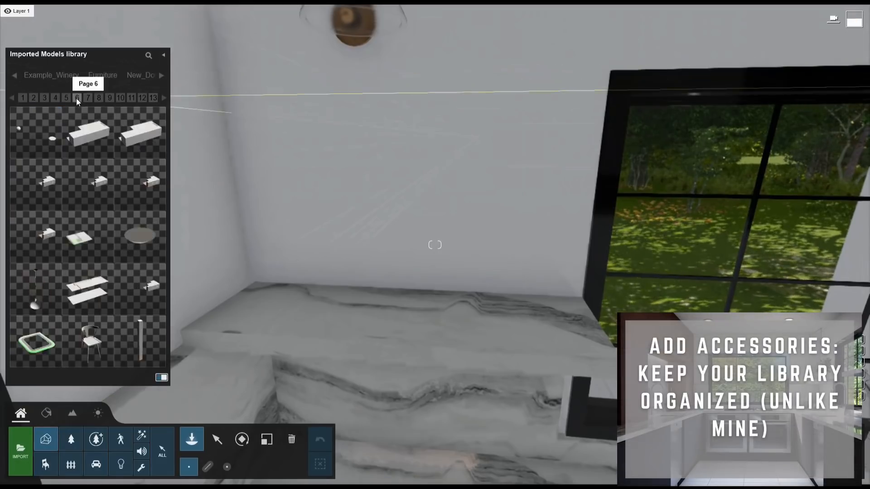
click(55, 97)
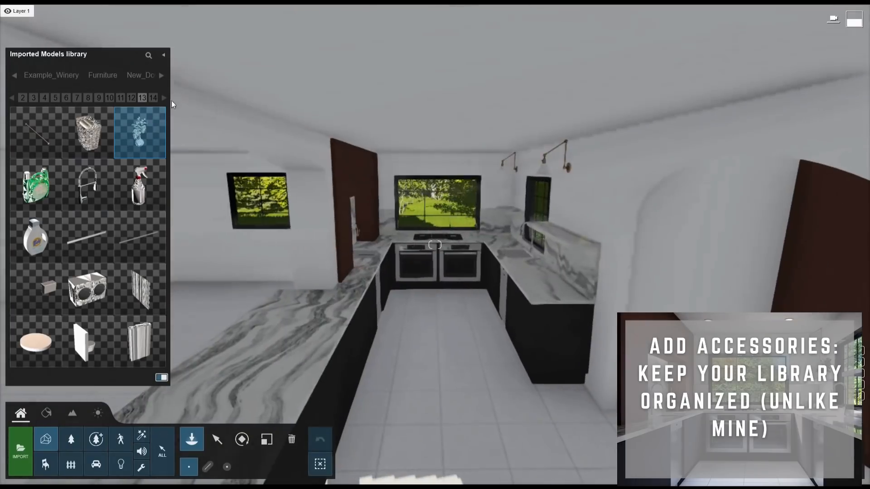
click(164, 98)
click(164, 98)
click(164, 98)
click(164, 98)
mouse_move(23, 306)
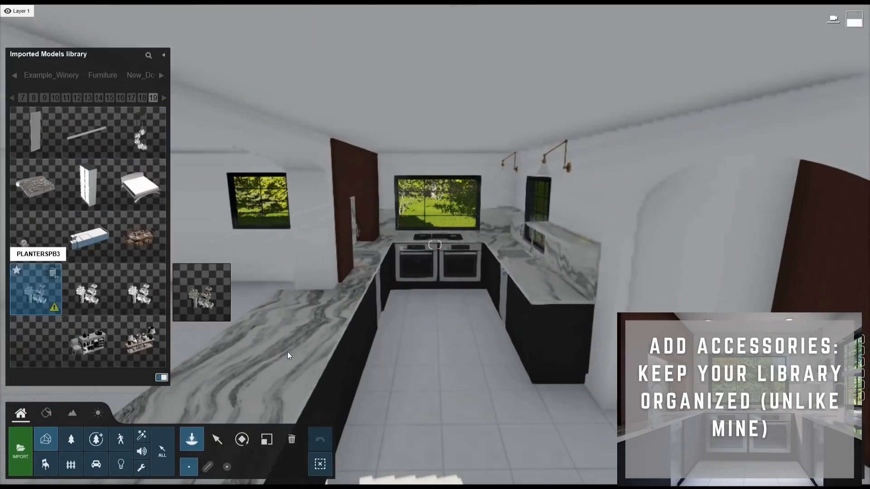
Open the b_kitchen category of the imported models and choose the first accessory on its second page
click(161, 75)
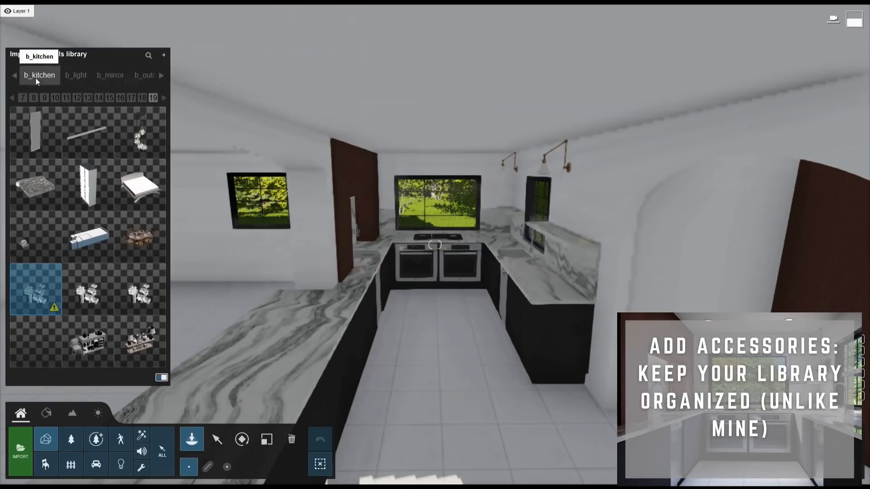
click(38, 76)
mouse_move(116, 217)
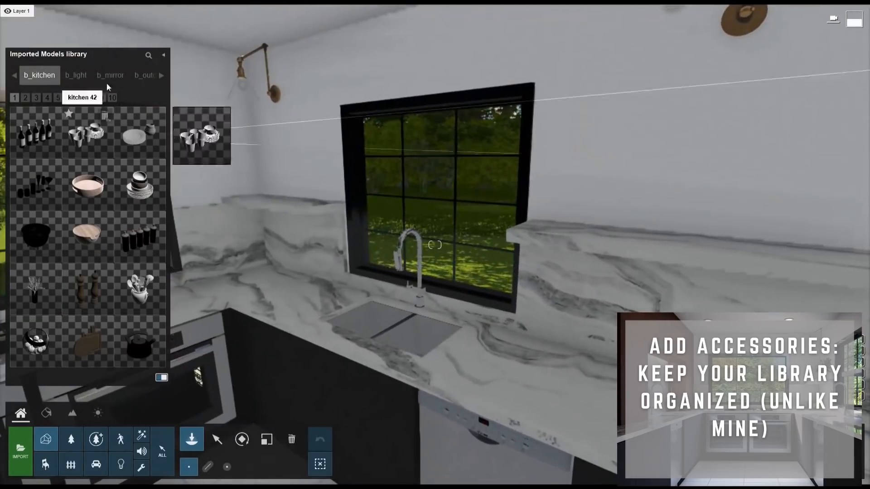
click(25, 97)
click(35, 132)
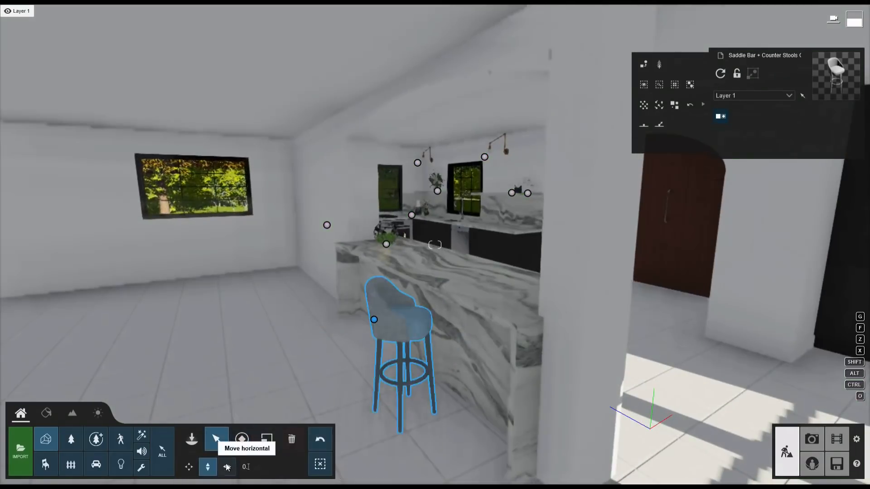
Move the Saddle Bar counter stools horizontally so they stand spaced out in a row along the marble island
click(227, 467)
drag(374, 320, 330, 294)
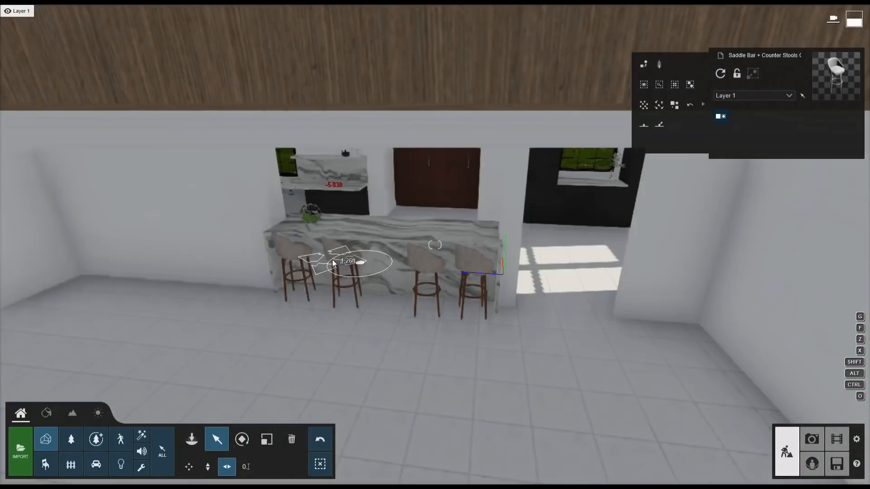
drag(333, 263, 404, 267)
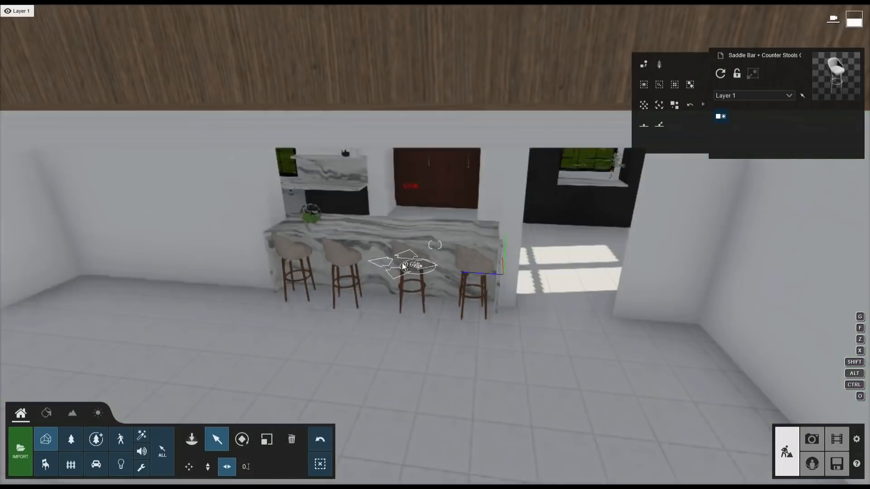
click(644, 126)
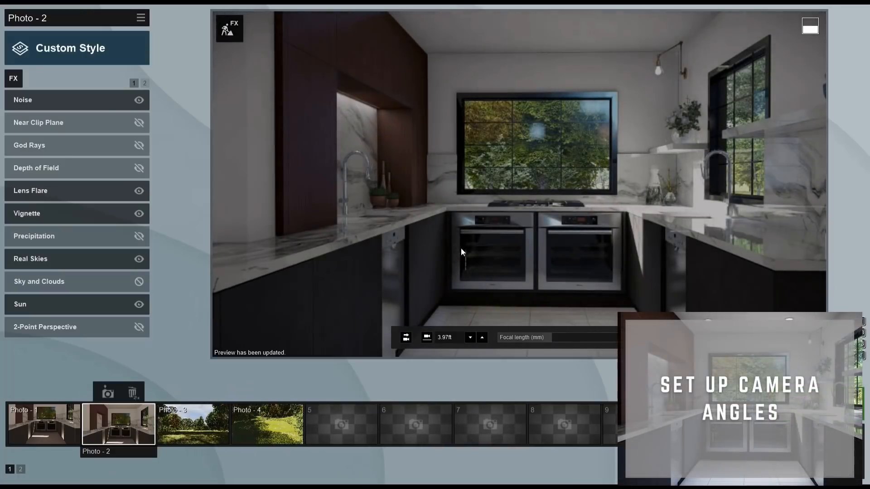
Copy the effects of Photo - 2 onto Photo - 3 and save its camera view of the bar stools at the island
click(192, 424)
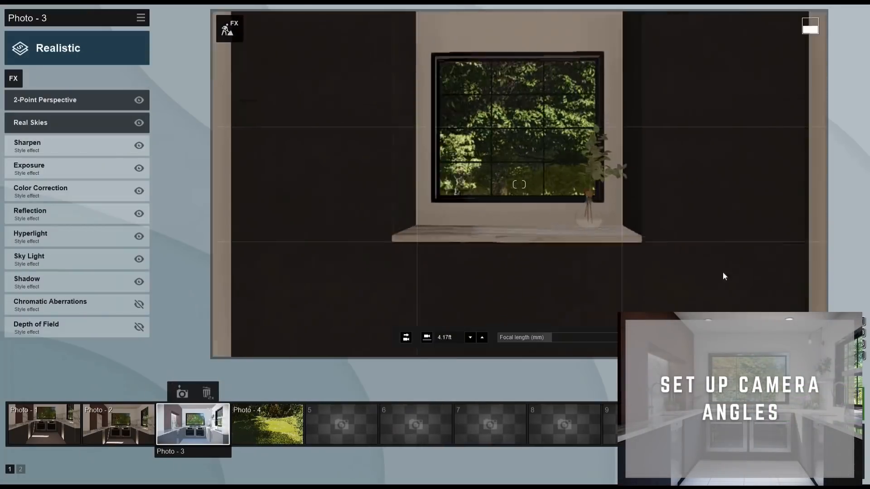
click(108, 414)
click(141, 17)
click(82, 22)
click(193, 424)
click(140, 17)
click(167, 22)
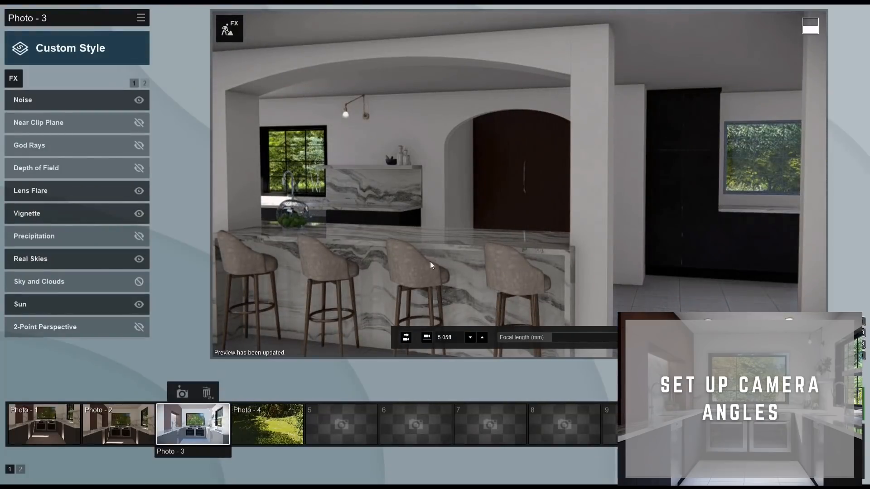
right_drag(430, 261, 400, 254)
click(182, 392)
Frame a view towards the arched glass door, save it as Photo - 4 and paste the copied effects onto it
right_drag(617, 298, 532, 253)
click(256, 393)
click(140, 17)
click(123, 30)
Save a view across the island towards the arched wood cabinet as Photo - 5 and paste the copied effects onto it
click(594, 211)
click(331, 392)
right_drag(612, 248, 641, 175)
click(140, 17)
click(116, 23)
click(169, 25)
Set the X position of the four recessed ceiling lights in the row nearest the wall sconces to 0.1 ft
right_drag(567, 257, 91, 213)
right_drag(543, 221, 458, 226)
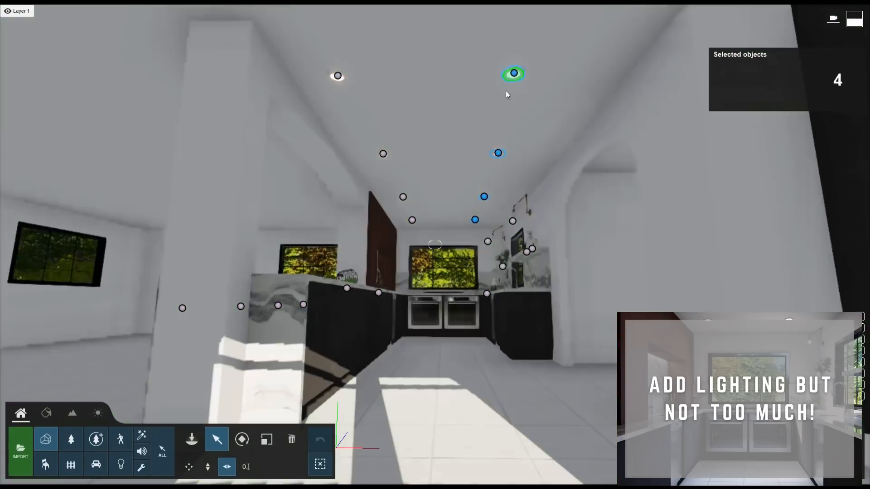
click(246, 467)
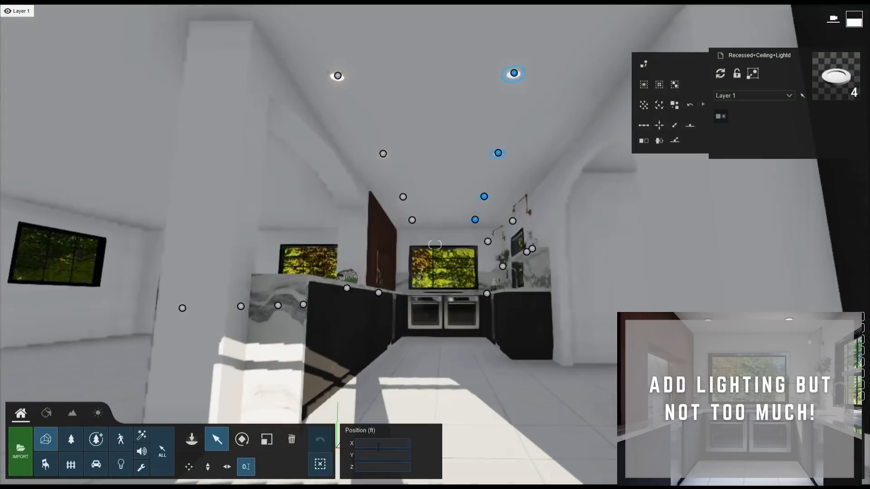
click(378, 447)
text(0.1)
key(Return)
Select the four recessed ceiling lights in the row nearest the island
ctrl+click(315, 63)
ctrl+click(411, 220)
ctrl+click(403, 197)
ctrl+click(383, 154)
ctrl+click(338, 75)
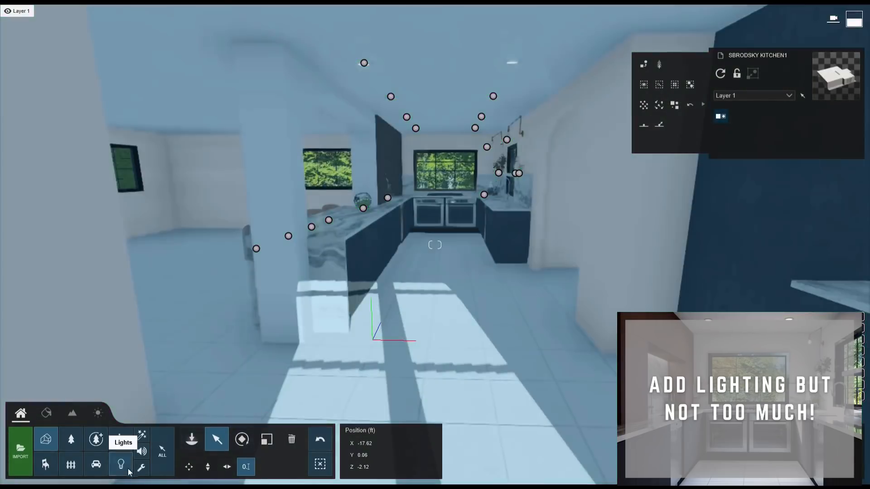
Pick a soft spotlight from the lights library for the recessed ceiling fixtures
click(121, 464)
click(39, 76)
click(35, 184)
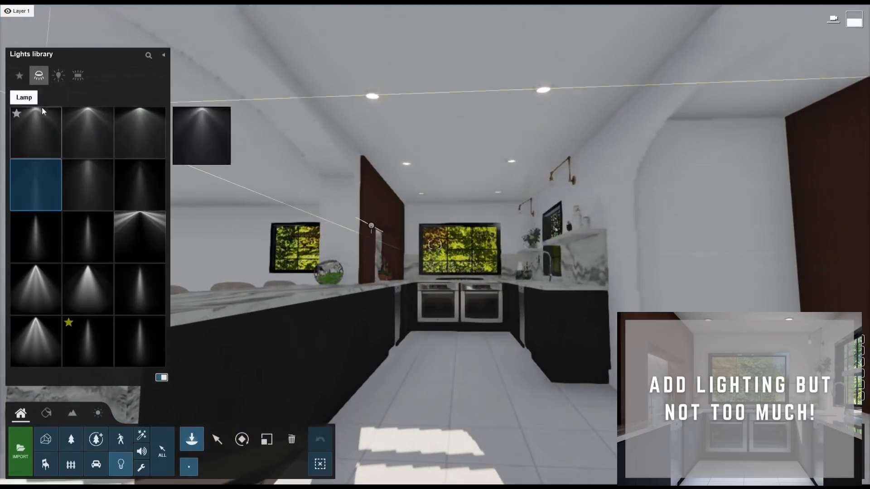
click(88, 184)
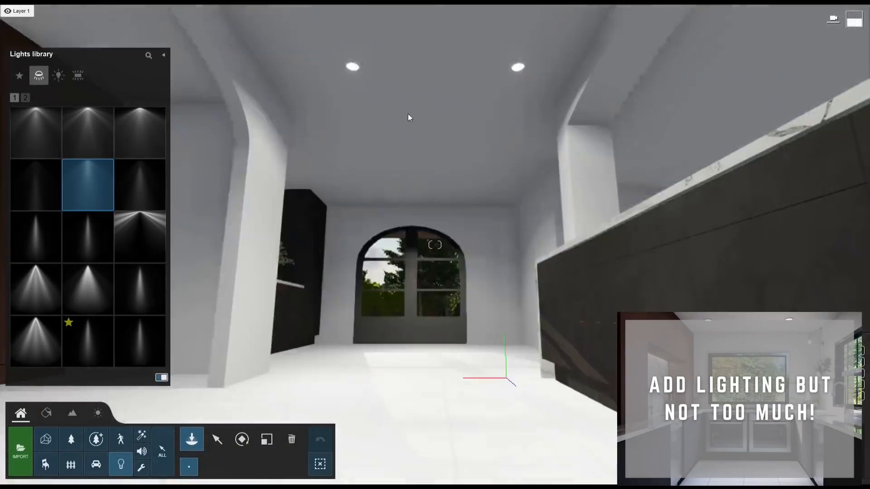
Select the group of spotlights and recessed fixtures on the kitchen ceiling with a selection box
click(217, 439)
ctrl+drag(338, 88, 464, 224)
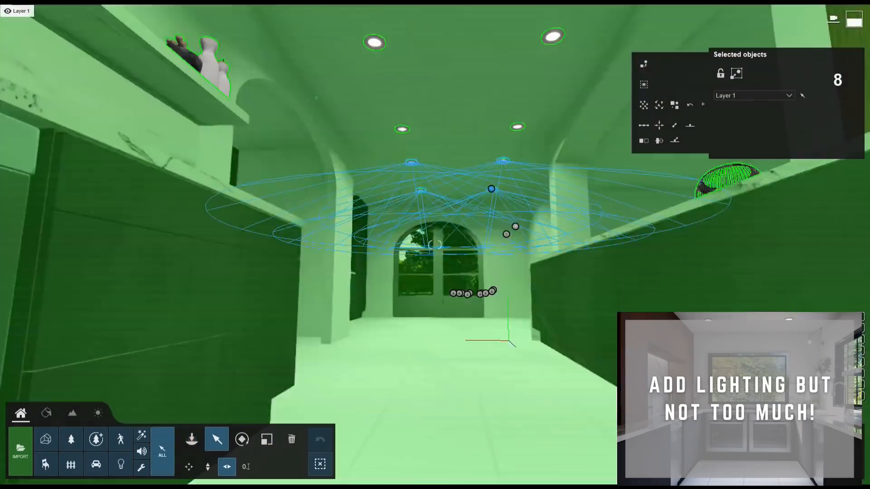
right_drag(491, 189, 435, 51)
click(291, 439)
click(344, 280)
click(321, 440)
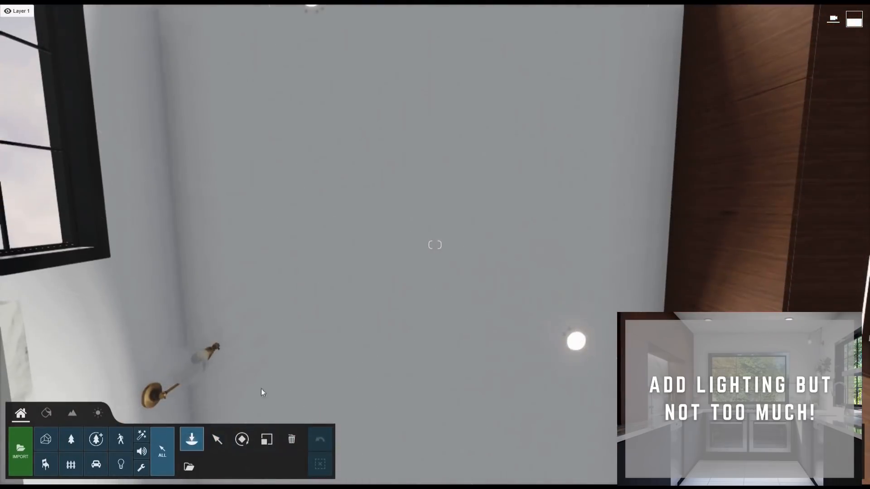
Select the twelve matching recessed ceiling light fixtures across the kitchen and the adjoining rooms
click(217, 440)
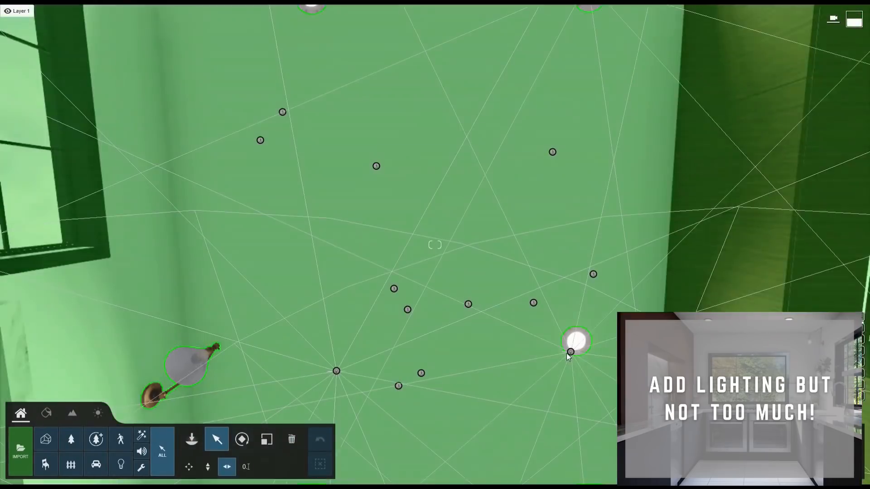
click(575, 340)
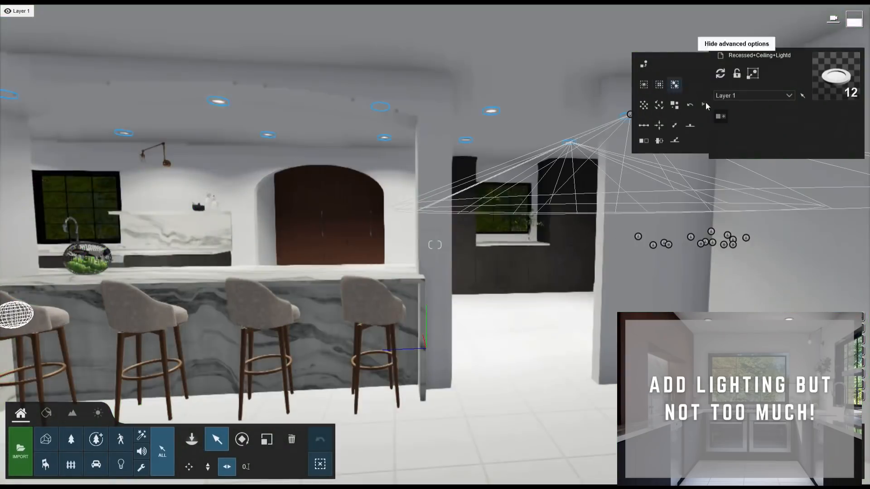
click(380, 106)
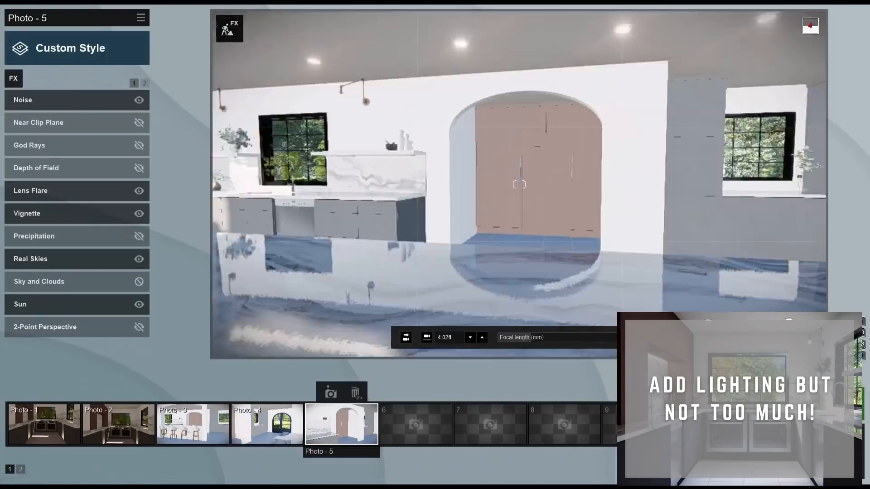
Copy a pair of recessed ceiling fixtures with their spotlights into the arched alcove above the dark wood doors
click(341, 424)
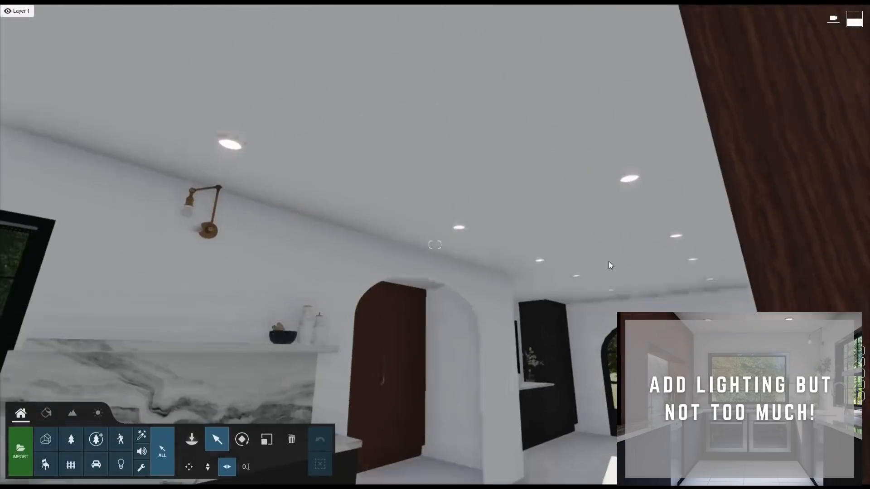
click(462, 222)
alt+drag(462, 221, 340, 253)
key(w)
right_drag(340, 254, 231, 287)
drag(316, 195, 281, 169)
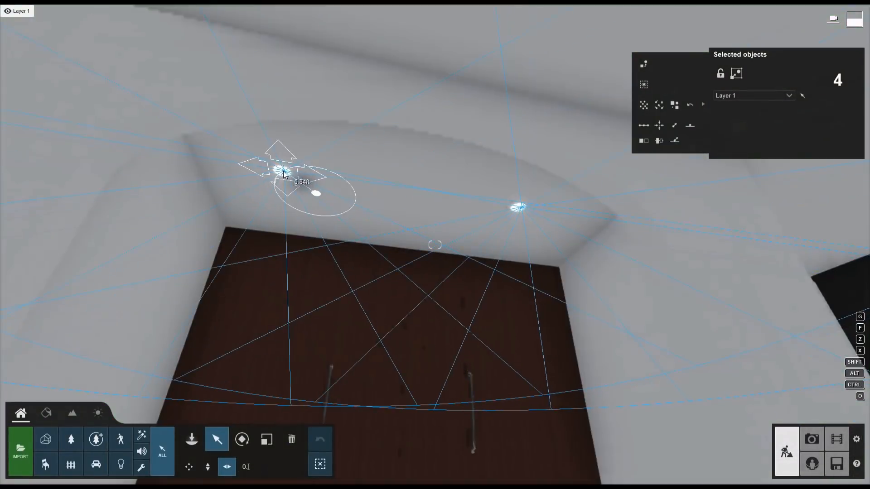
right_drag(290, 177, 317, 362)
key(s)
click(811, 439)
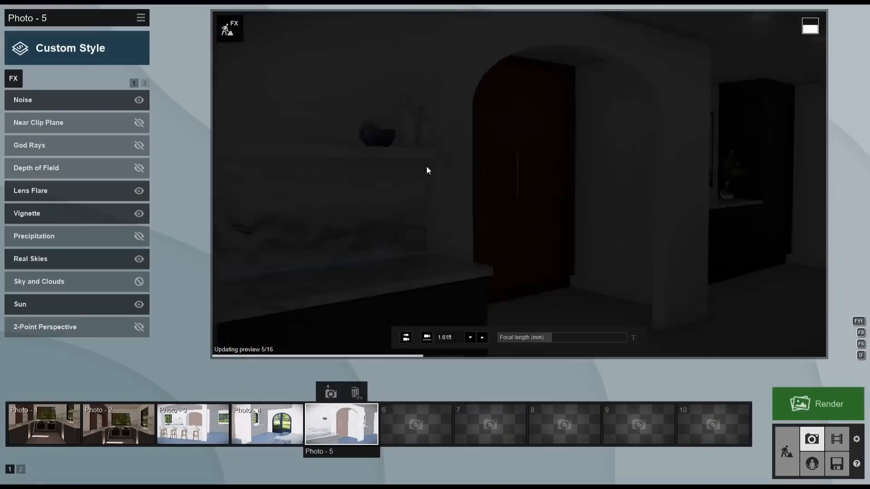
Frame a wide view down the kitchen aisle toward the double ovens, including the island, and store it as Photo 6
click(267, 423)
click(192, 423)
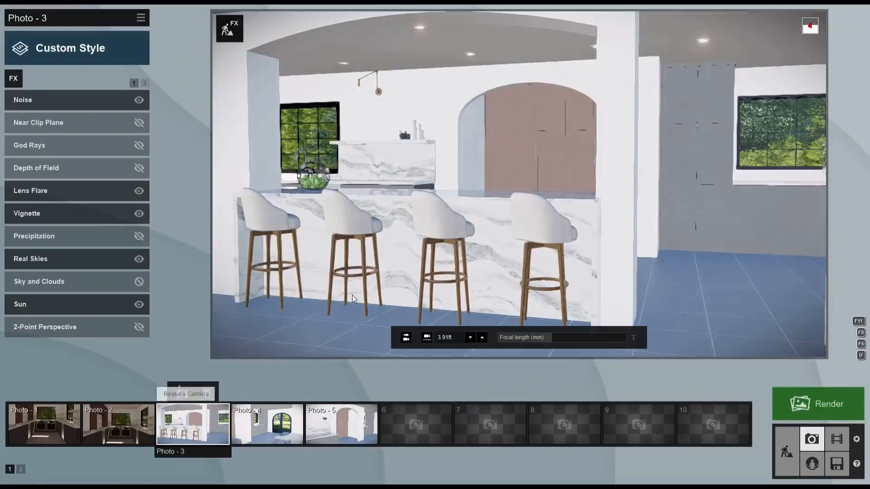
click(119, 423)
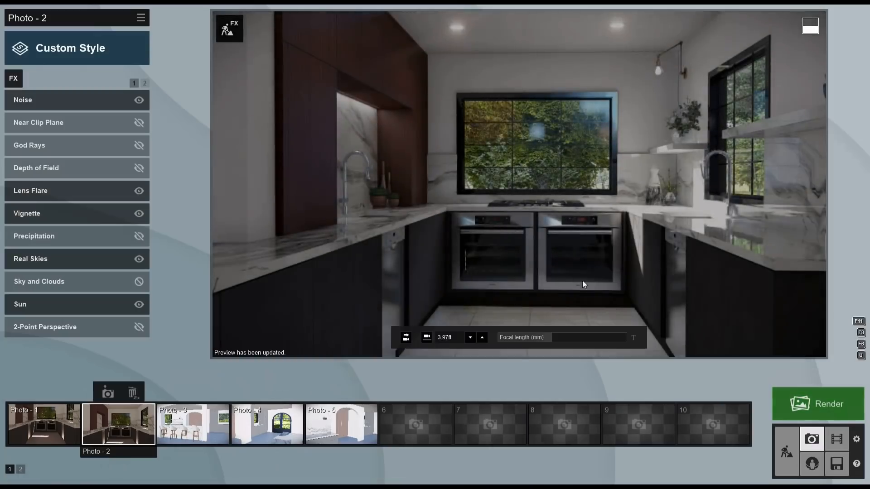
key(s)
right_drag(308, 353, 323, 387)
click(404, 393)
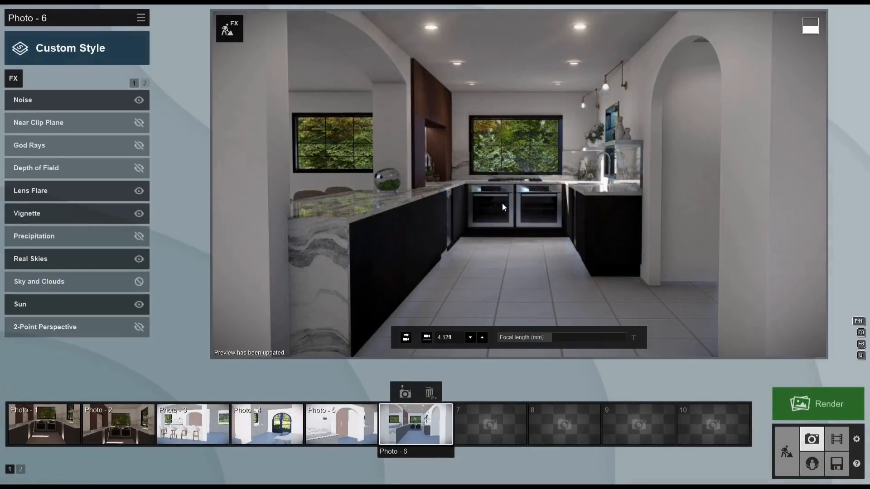
Render the six photo views as 1920x1080 JPG images
key(w)
mouse_move(515, 186)
right_down()
mouse_move(528, 180)
mouse_move(517, 174)
mouse_move(519, 186)
right_up()
key(s)
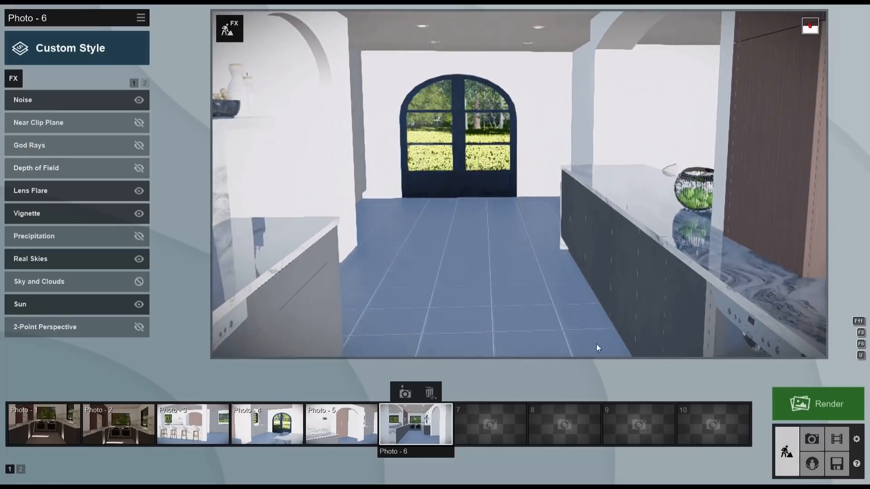
click(787, 453)
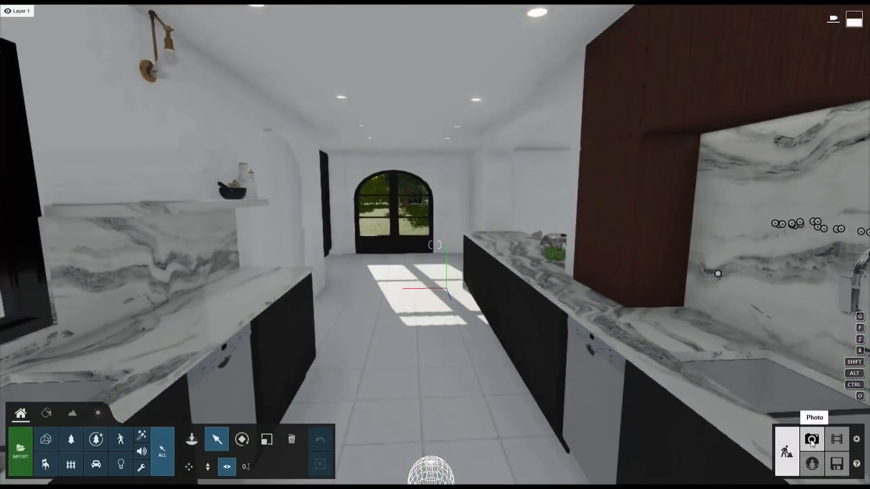
click(812, 441)
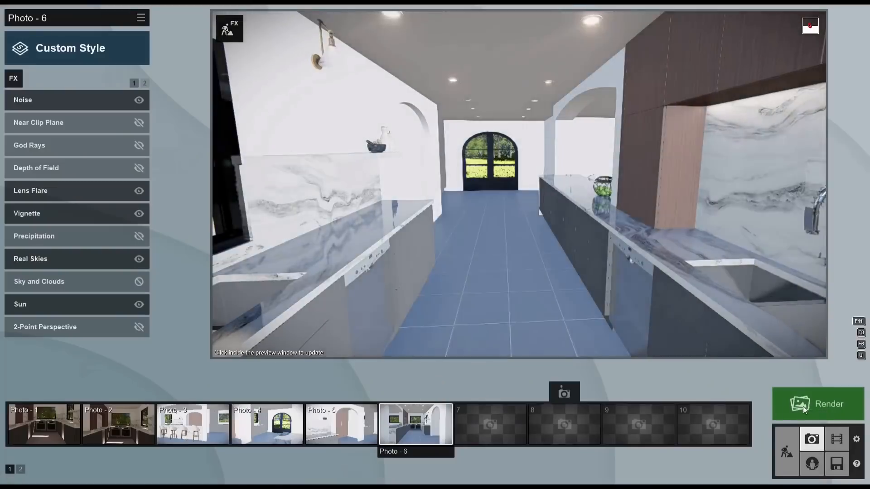
click(819, 403)
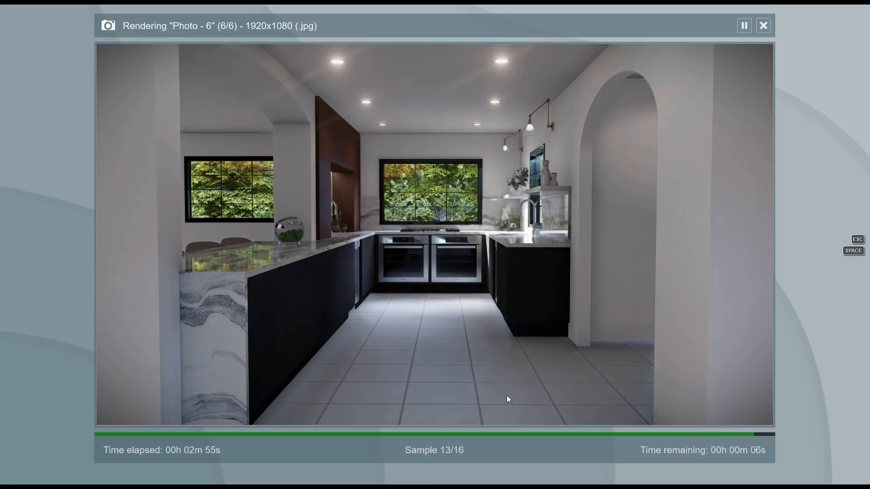
click(737, 414)
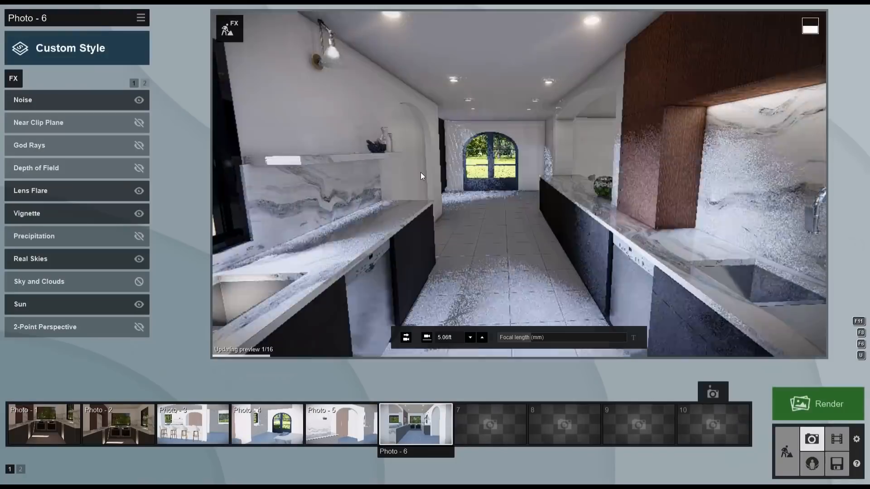
Light up the water color in the eucalyptus vase and adjust the gloss and color of its Gold neck material
click(786, 451)
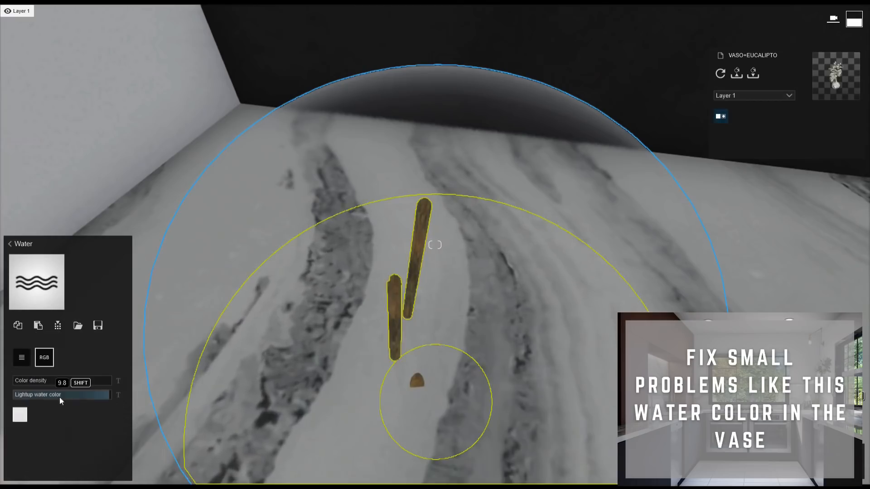
key(s)
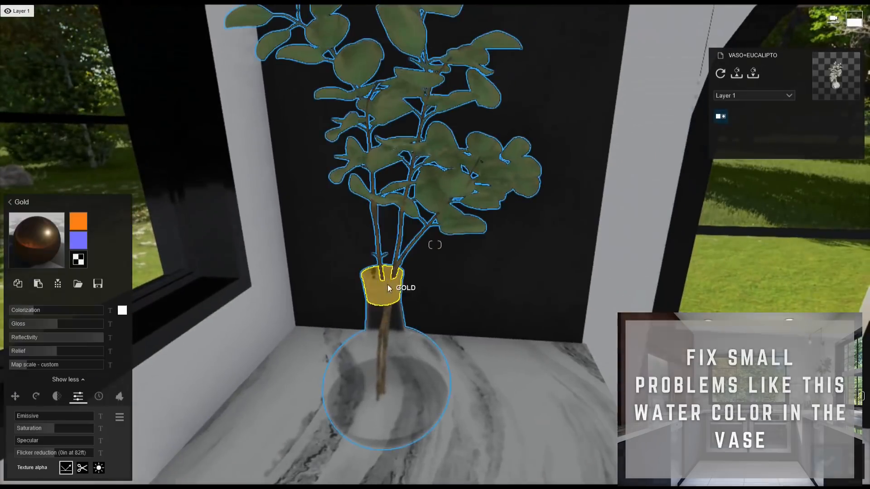
key(w)
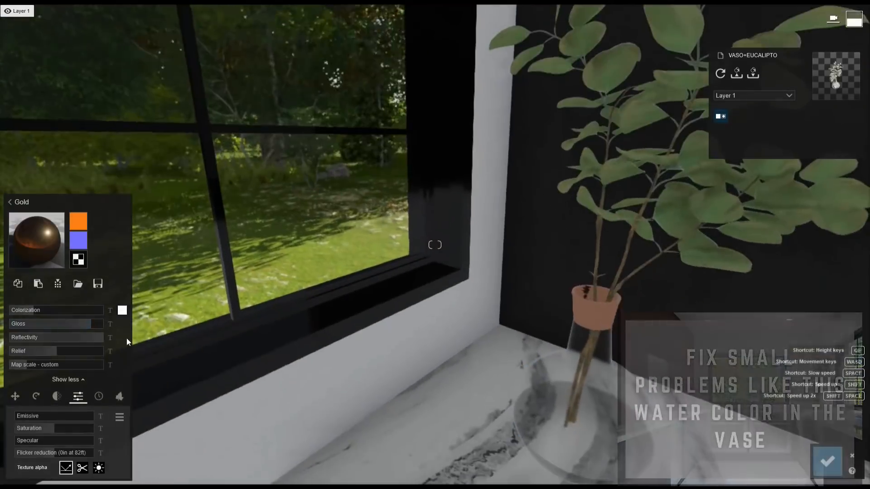
click(123, 310)
Copy the black polished concrete material onto the column and arch framing the kitchen island
key(s)
right_drag(313, 235, 342, 272)
click(19, 286)
click(483, 230)
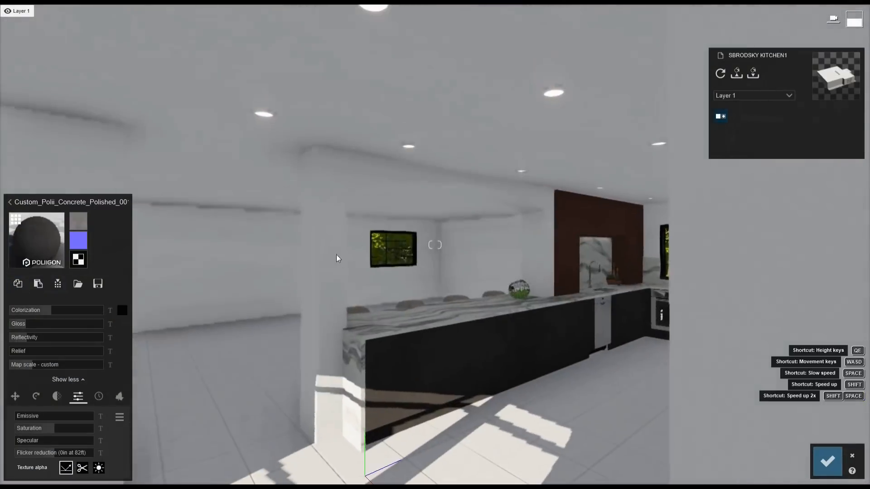
click(336, 272)
click(38, 270)
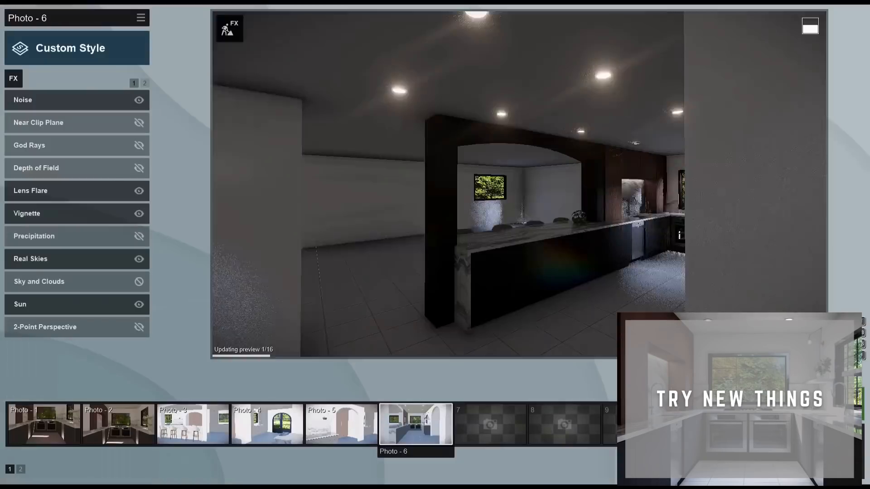
Set Photo 6's sun heading to 128° and adjust its Real Skies heading
key(s)
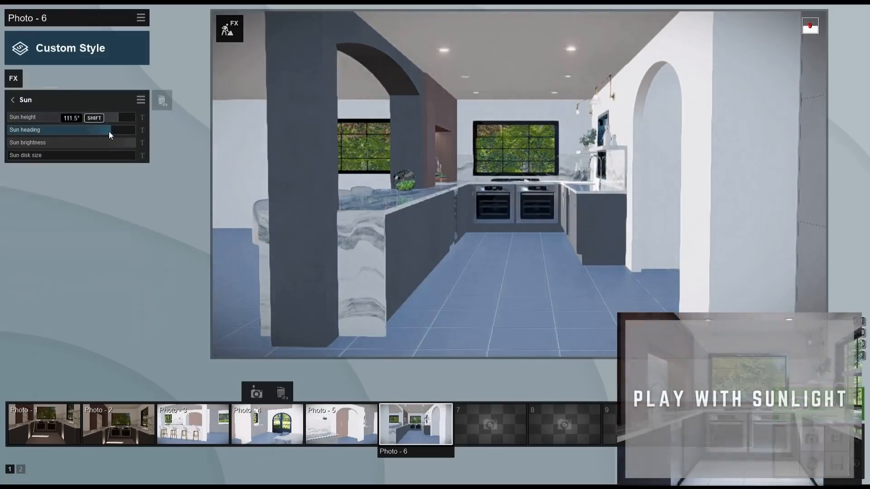
drag(109, 131, 118, 127)
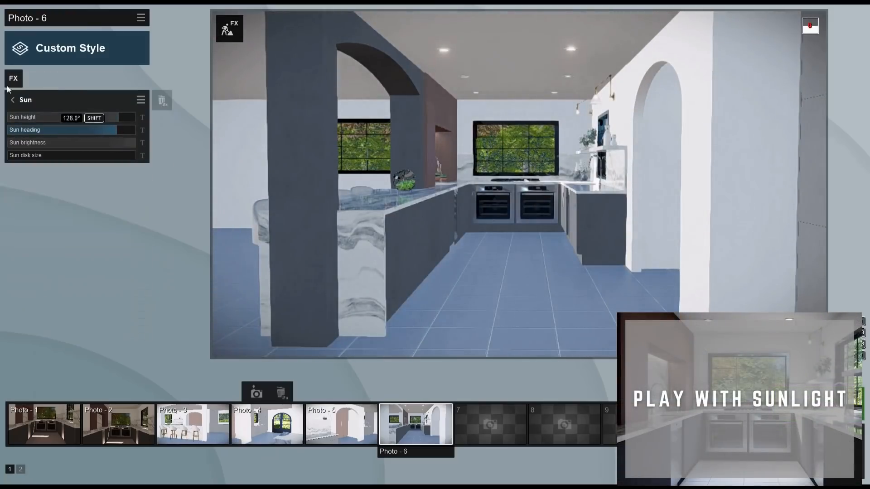
click(12, 99)
click(46, 258)
drag(58, 153, 74, 167)
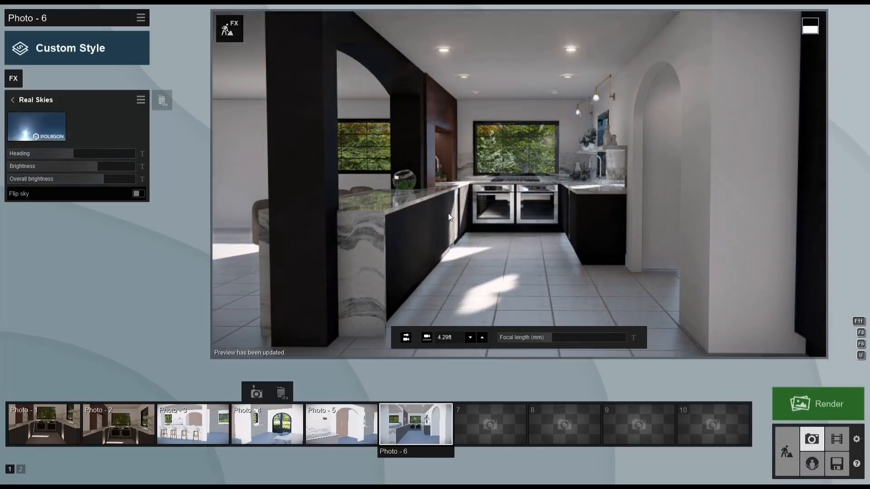
Set up Photo 7 from a closer kitchen view and paste the copied photo effects onto it
key(w)
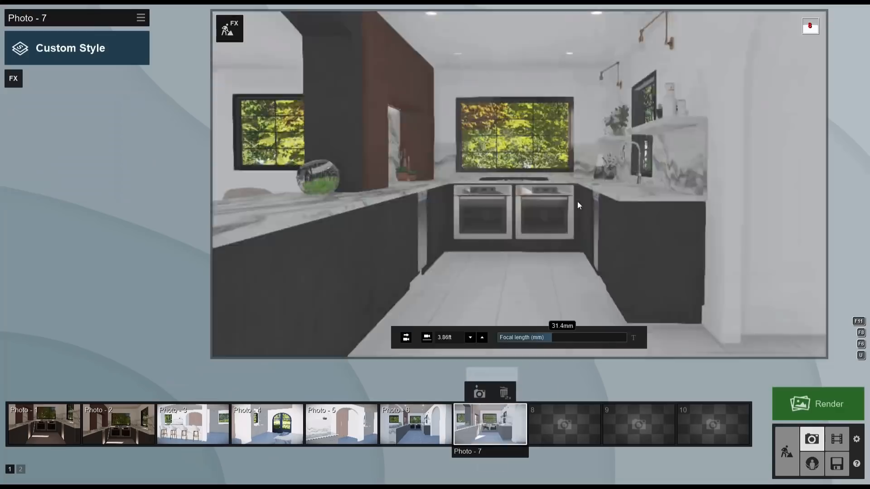
key(w)
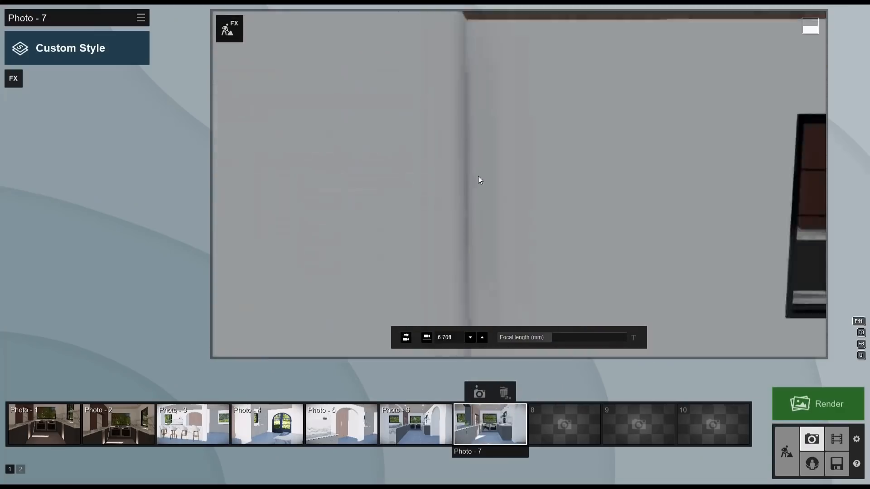
click(141, 18)
click(120, 25)
click(173, 27)
Increase Photo 7's near clip plane distance and store a straight-on view of the island and marble sink niche
drag(82, 119, 107, 118)
key(e)
key(s)
key(s)
key(s)
key(d)
key(w)
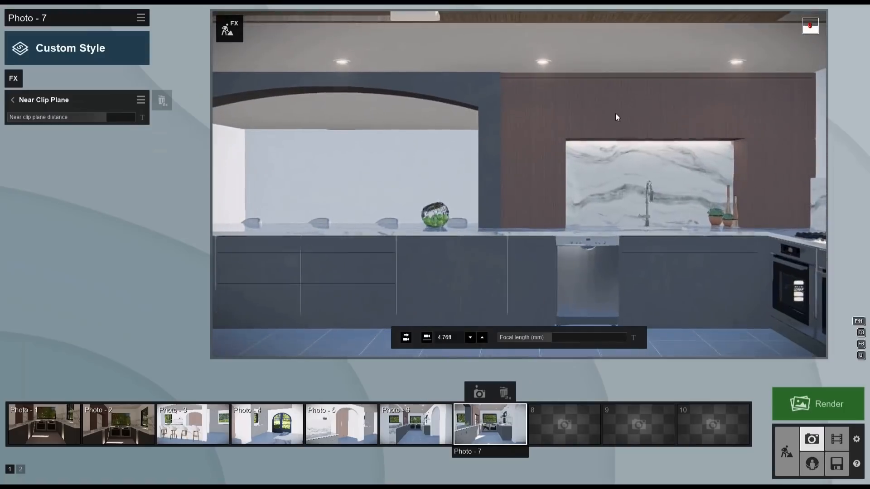
key(a)
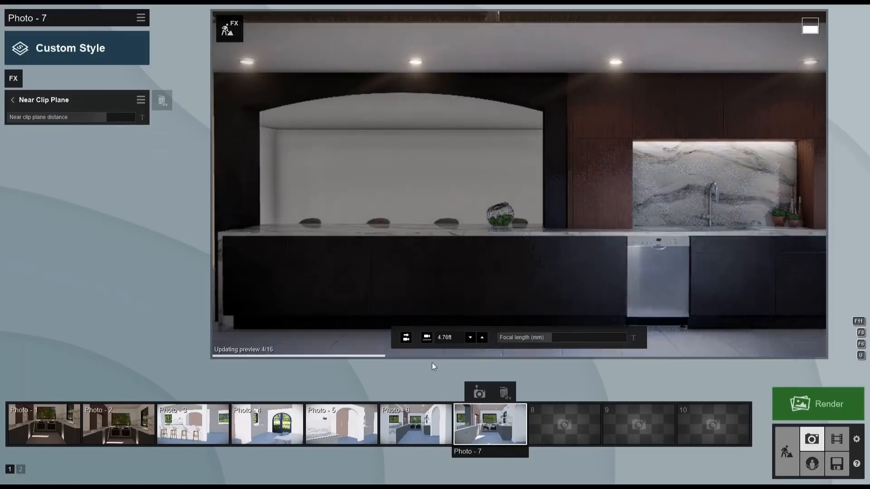
click(479, 393)
Store the current view as Photo 8 and copy Photo 7's effects onto it
click(561, 393)
click(493, 421)
click(141, 18)
click(123, 25)
click(76, 25)
click(564, 423)
click(141, 17)
click(123, 26)
click(171, 26)
Reframe Photo 8 as a straight-on view of the sink wall, window and arched wood doors, and store the camera
key(s)
key(s)
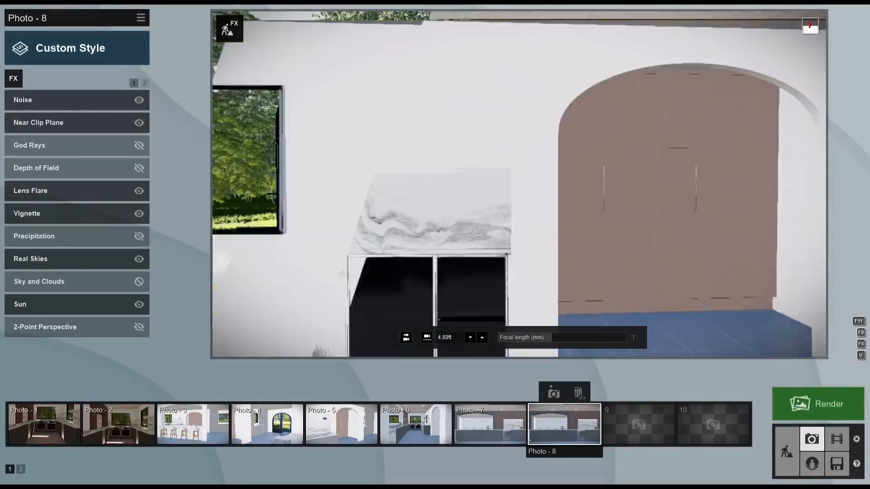
key(d)
key(w)
key(w)
key(a)
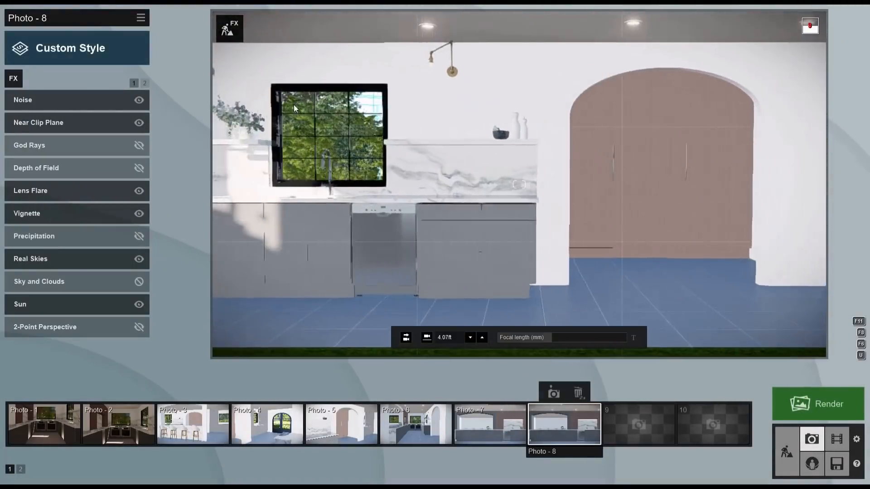
key(s)
right_drag(515, 107, 515, 115)
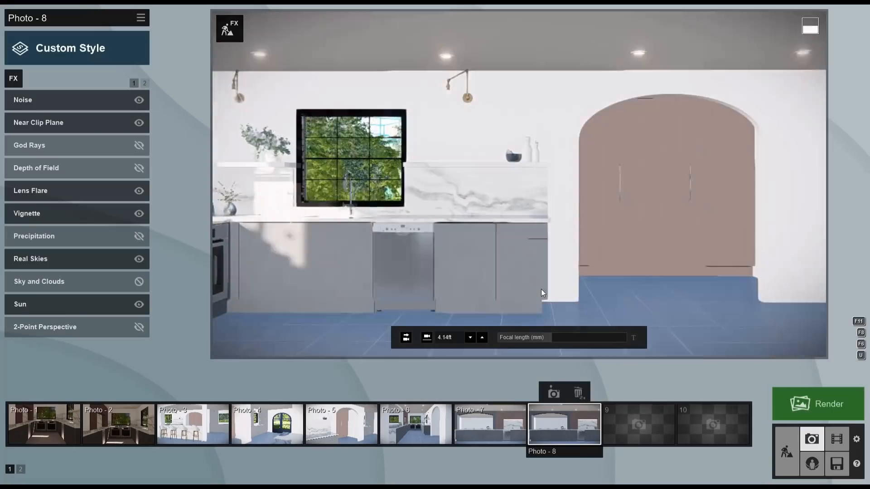
key(a)
click(553, 393)
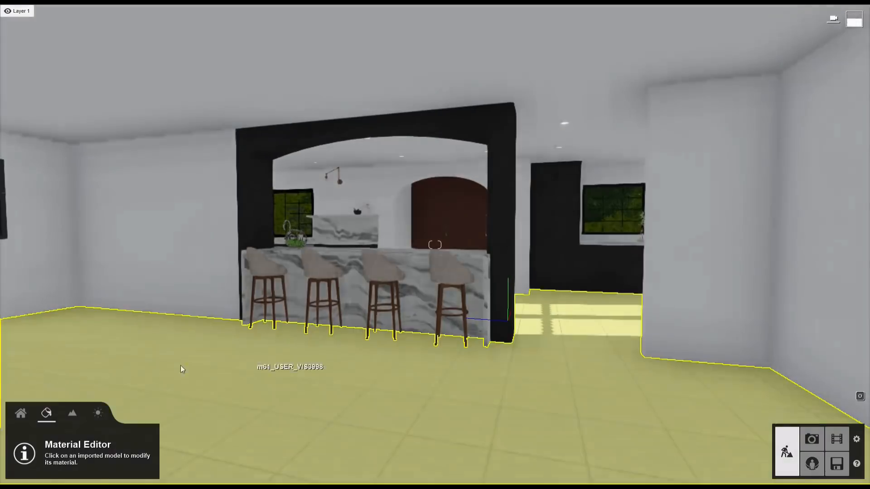
Apply a light gray material from the material library to the backs of the bar stools
click(382, 292)
click(39, 224)
click(70, 418)
key(w)
right_drag(528, 377, 400, 347)
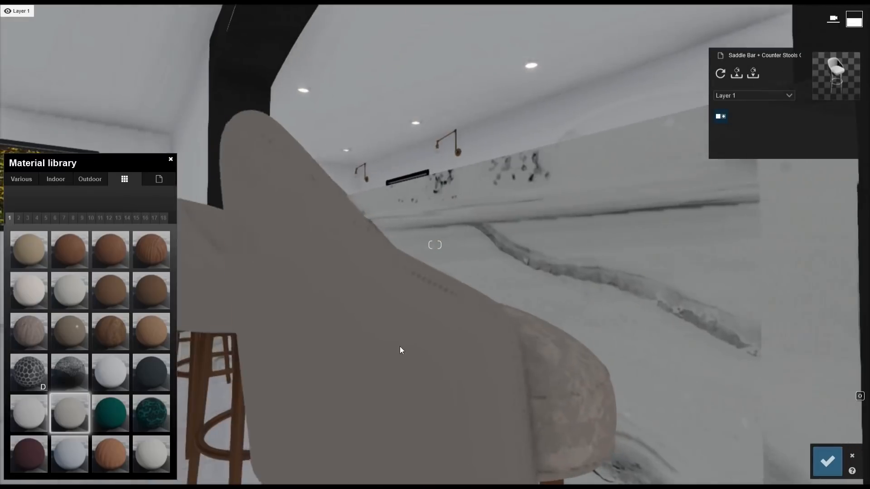
Copy the stool backs' material onto the seat cushions and save the material changes
click(399, 350)
click(18, 269)
click(531, 333)
click(38, 269)
click(827, 461)
Return to the photo views and preview the sink corner from Photo 2 at full size
click(812, 439)
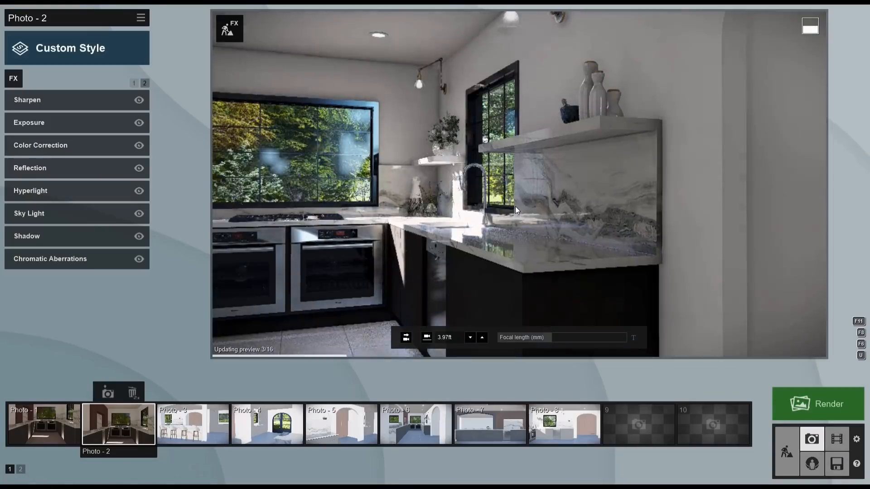
click(515, 205)
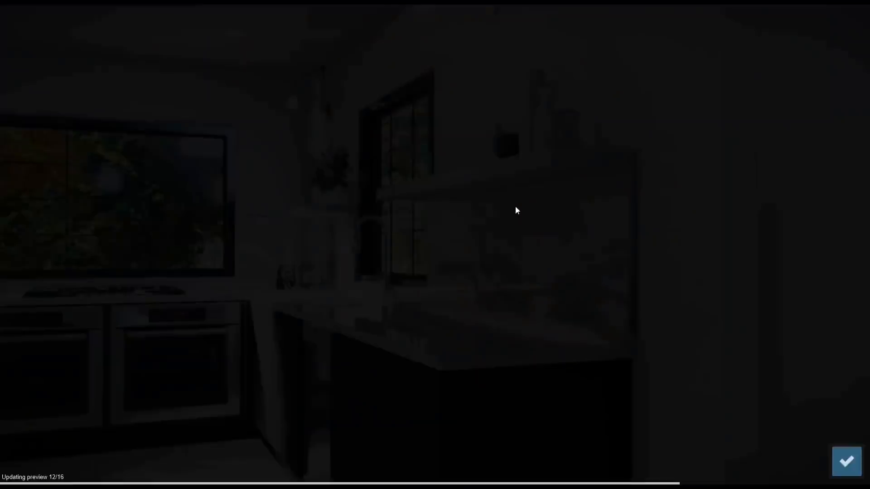